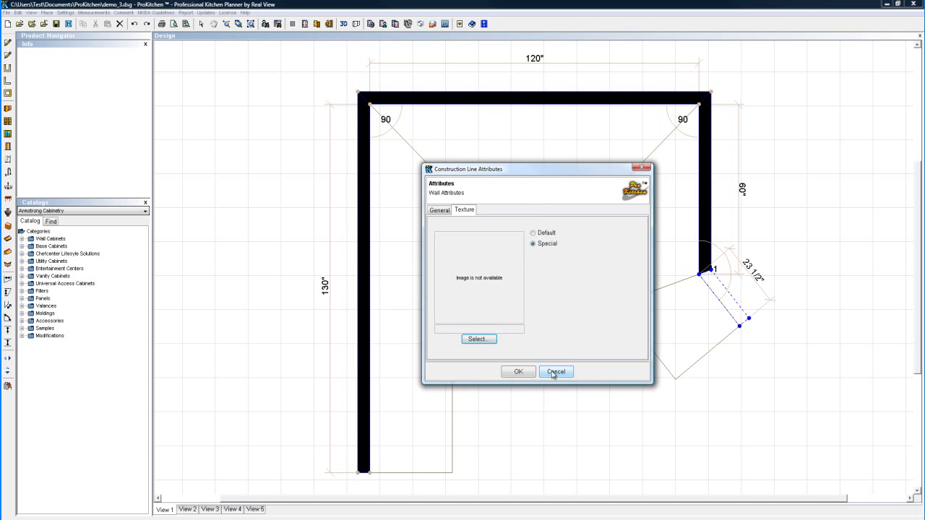
# Step: Close the Construction Line Attributes unchanged, then select and delete the angled 23 1/2" wall segment
pyautogui.click(439, 210)
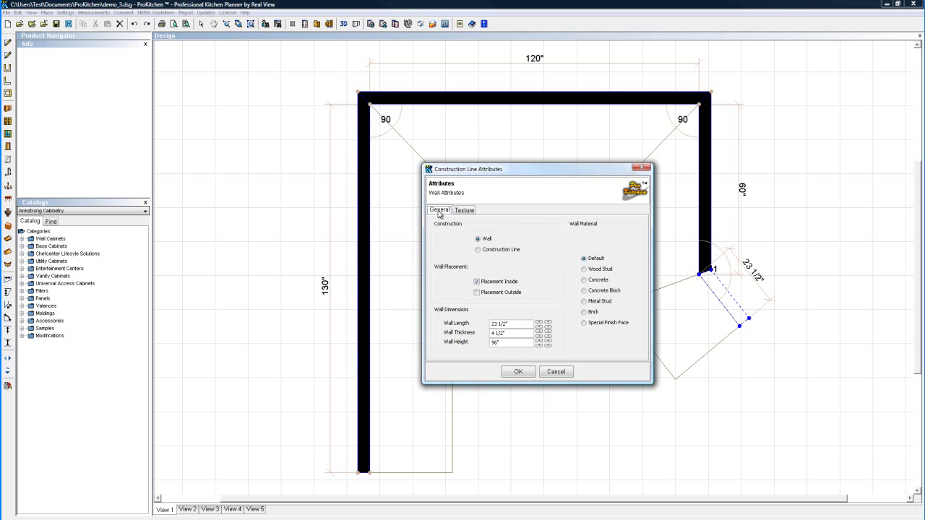
pyautogui.click(556, 372)
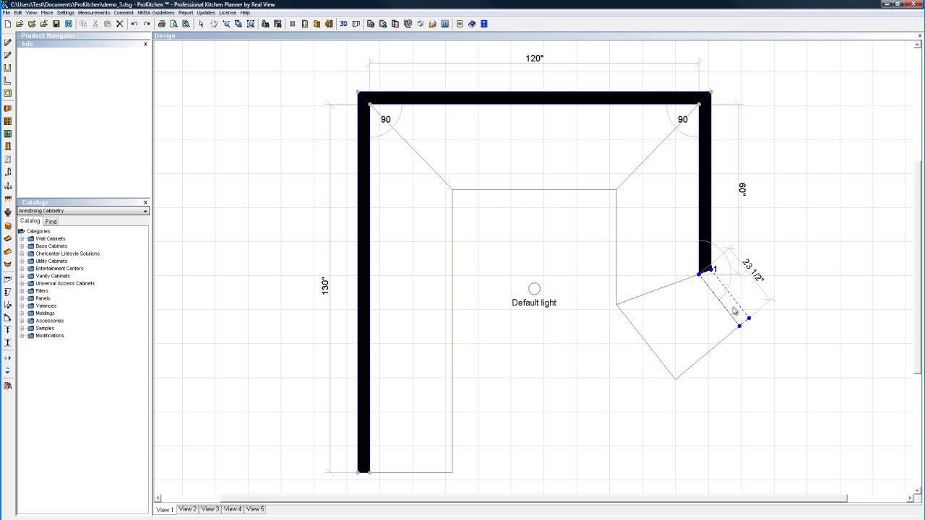
pyautogui.rightClick(734, 310)
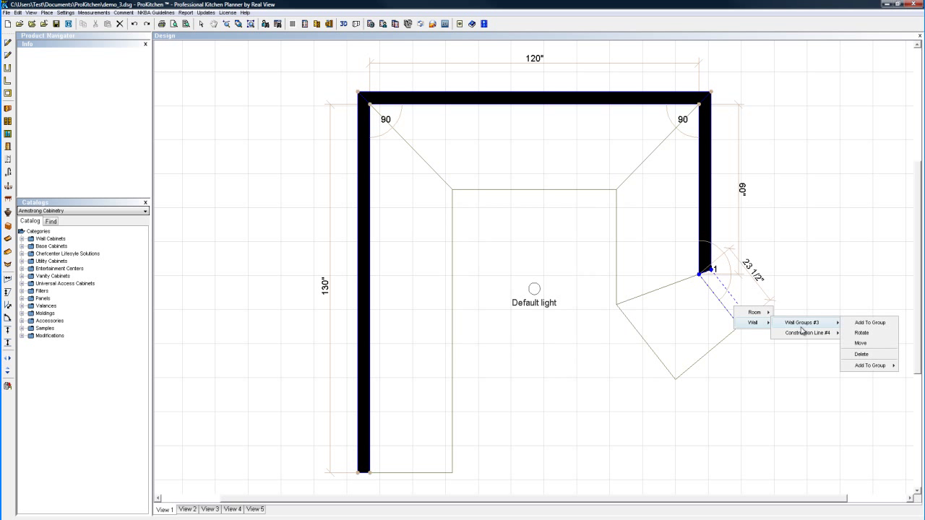
pyautogui.click(586, 361)
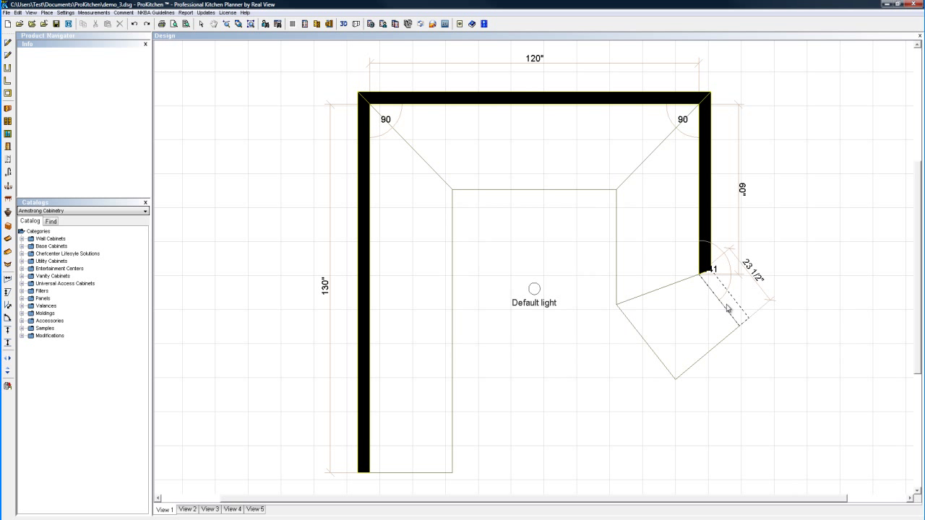
pyautogui.click(727, 308)
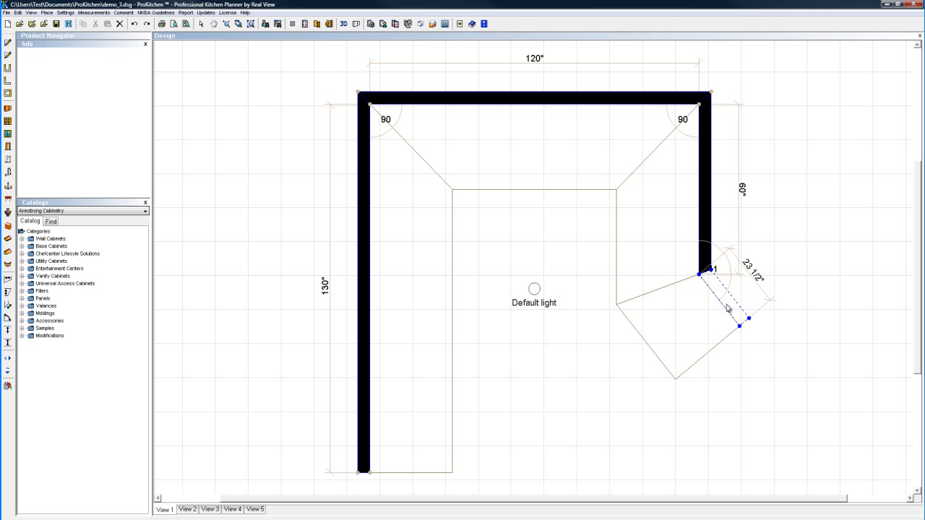
pyautogui.click(767, 343)
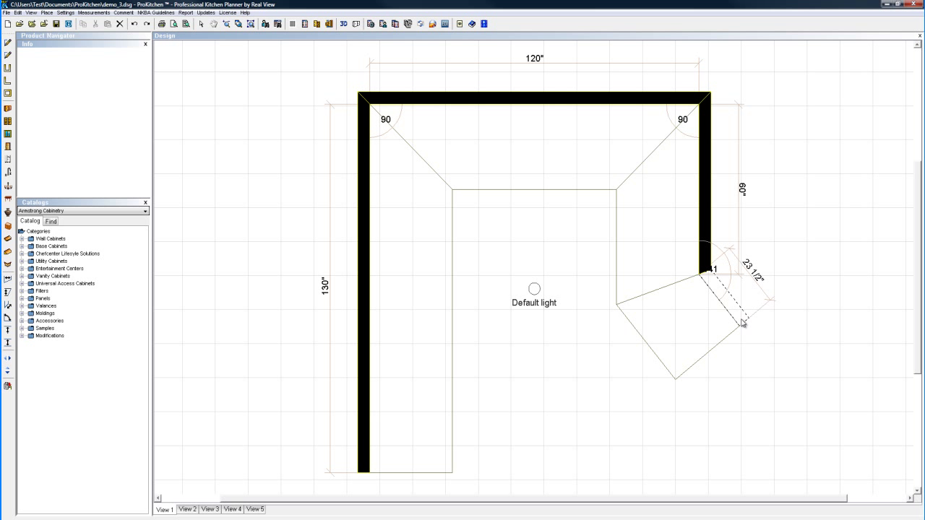
pyautogui.click(741, 320)
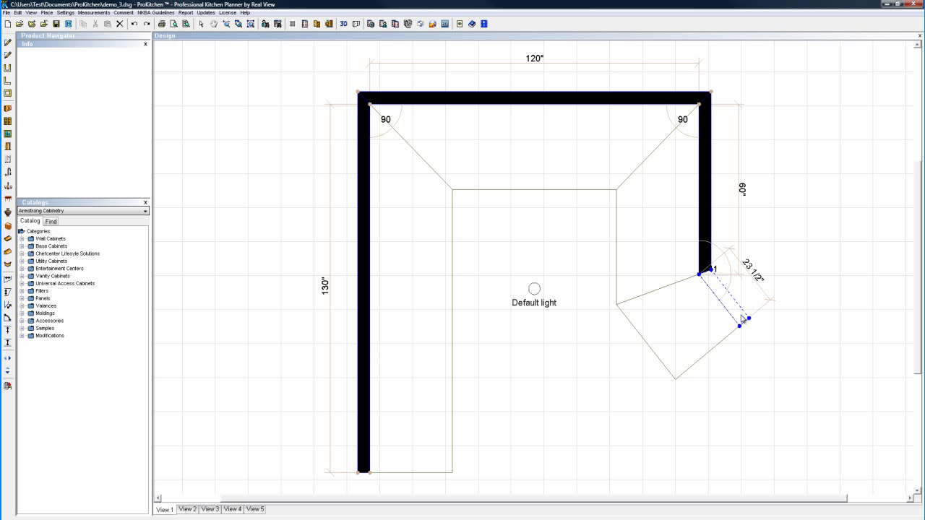
pyautogui.press('Delete')
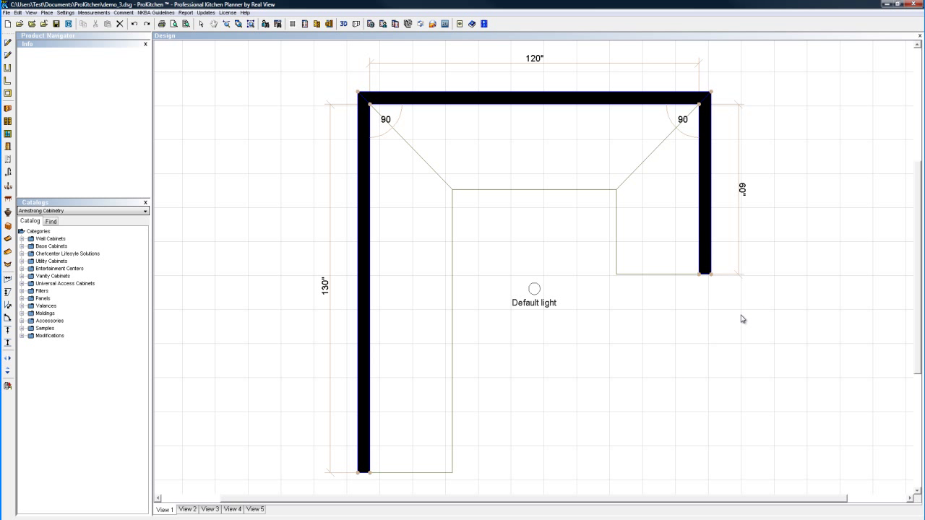
# Step: Review the right wall's attributes, confirming its 60" length and height, and close with OK
pyautogui.rightClick(705, 229)
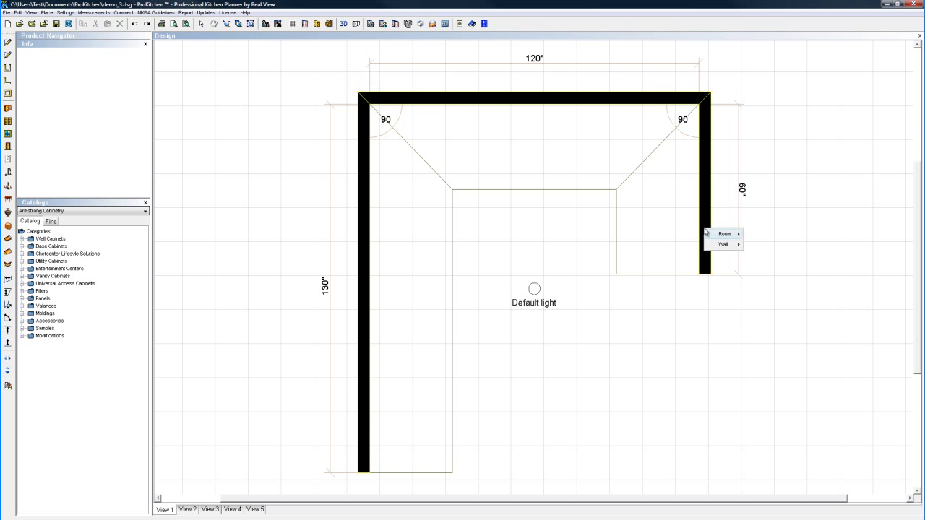
pyautogui.moveTo(722, 246)
pyautogui.moveTo(772, 259)
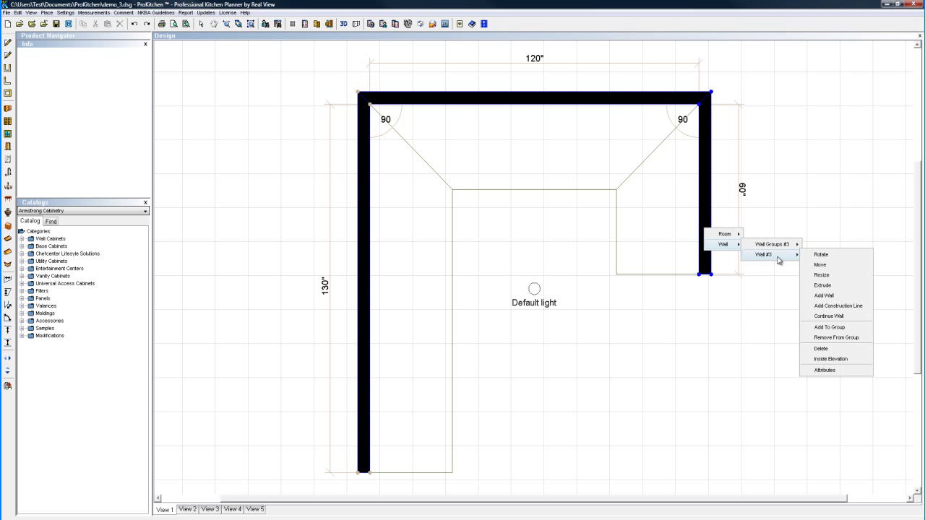
pyautogui.click(823, 370)
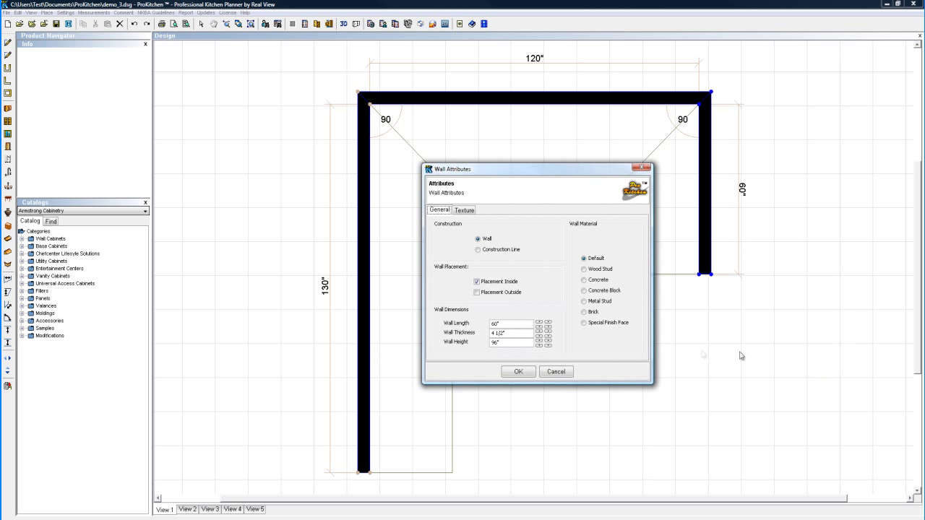
pyautogui.click(490, 343)
pyautogui.click(520, 373)
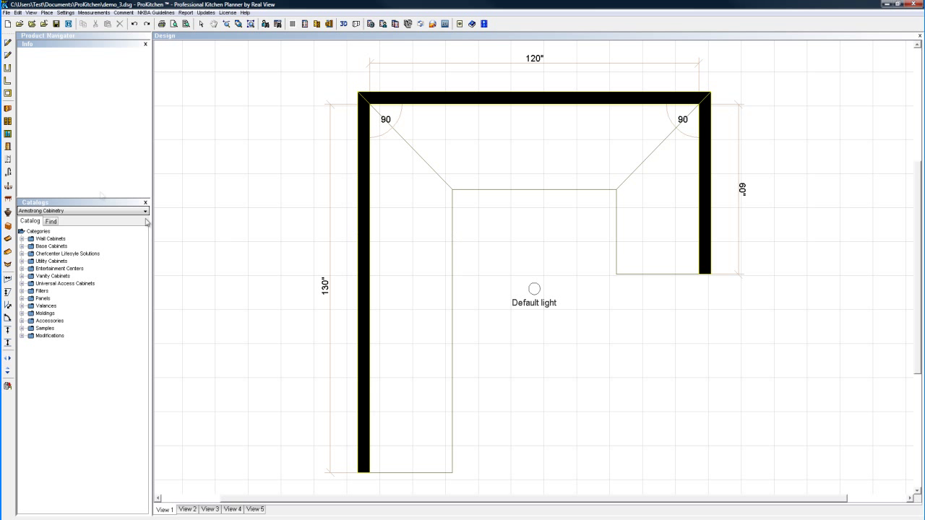
# Step: Pick the WCLWG36 casement window without grids, inspect its rotated preview, and confirm it for placing
pyautogui.click(7, 134)
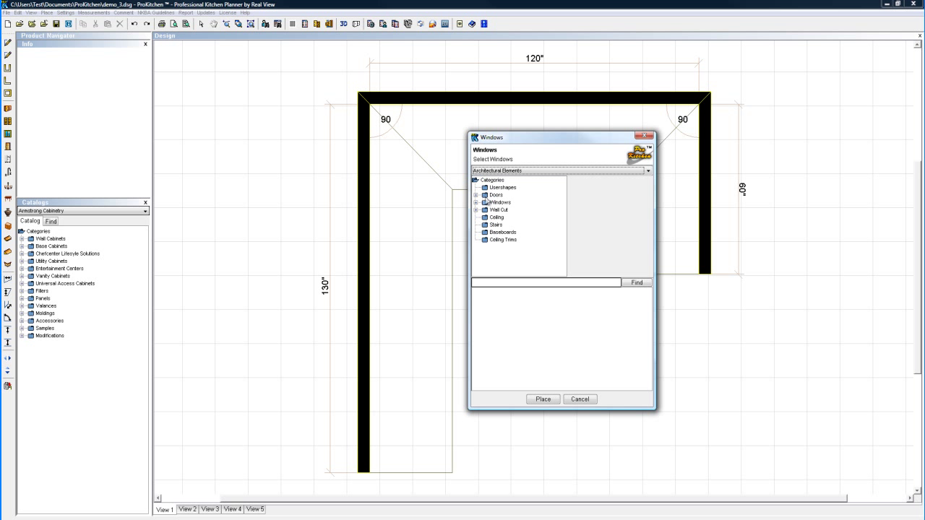
pyautogui.click(475, 203)
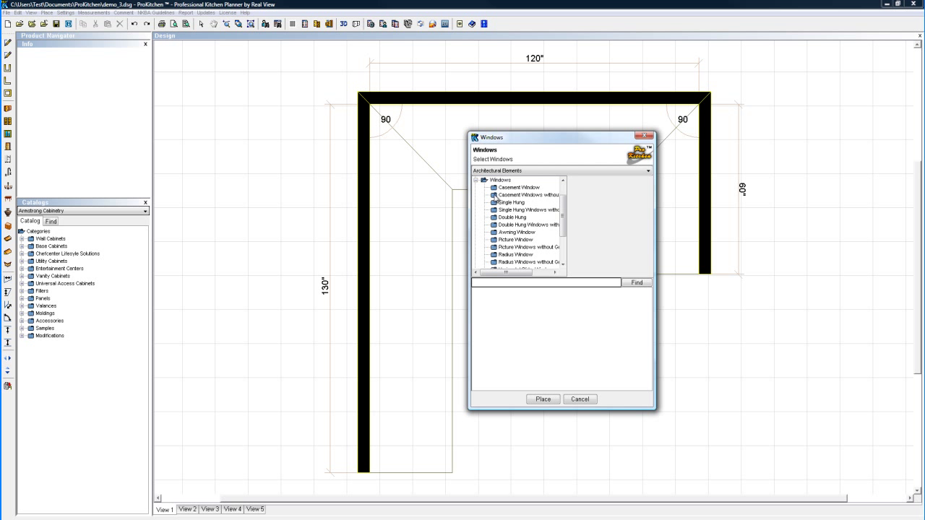
pyautogui.click(498, 196)
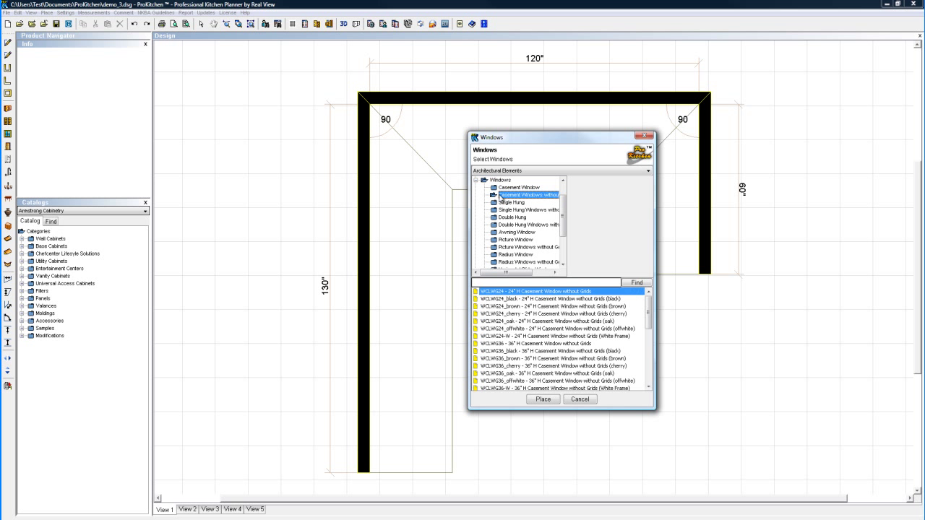
pyautogui.click(567, 344)
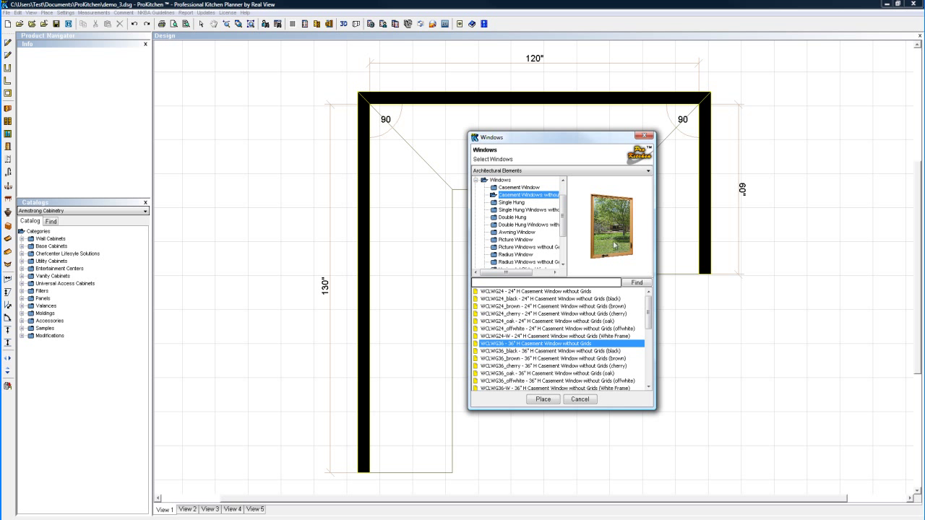
pyautogui.moveTo(639, 259); pyautogui.dragTo(578, 259)
pyautogui.moveTo(639, 255); pyautogui.dragTo(582, 262)
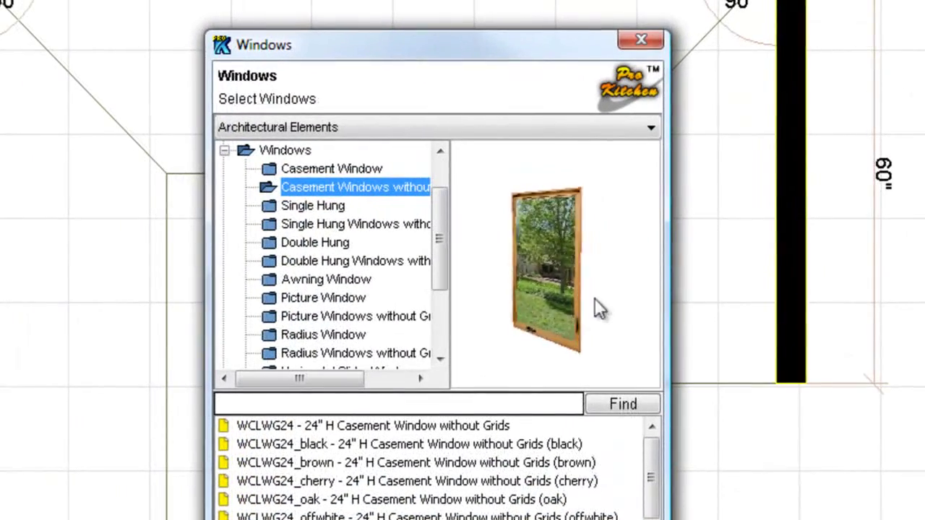
pyautogui.moveTo(595, 302); pyautogui.dragTo(454, 322)
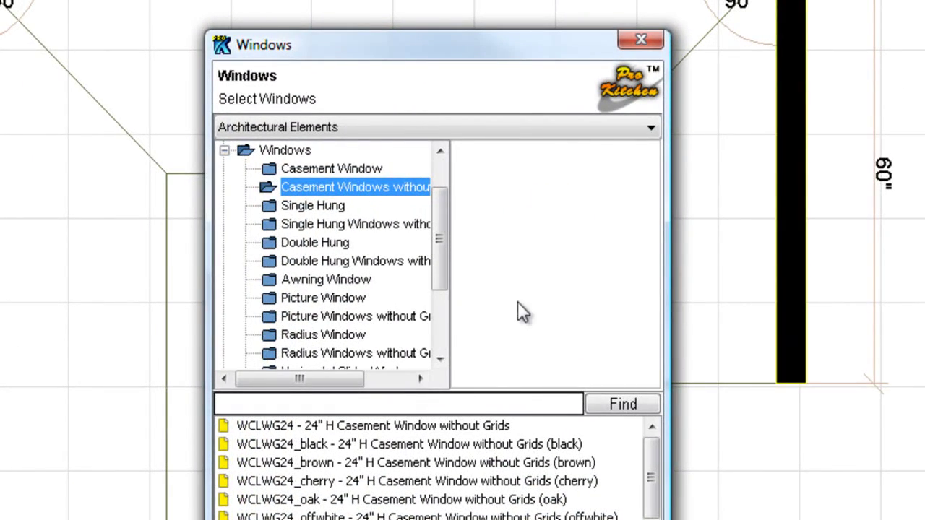
pyautogui.moveTo(517, 302); pyautogui.dragTo(627, 329)
pyautogui.moveTo(510, 323); pyautogui.dragTo(458, 326)
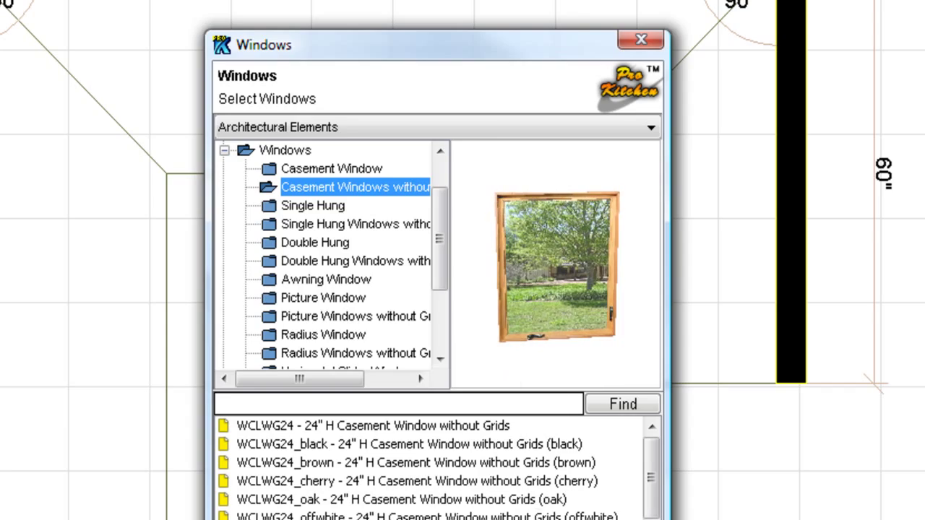
pyautogui.click(438, 519)
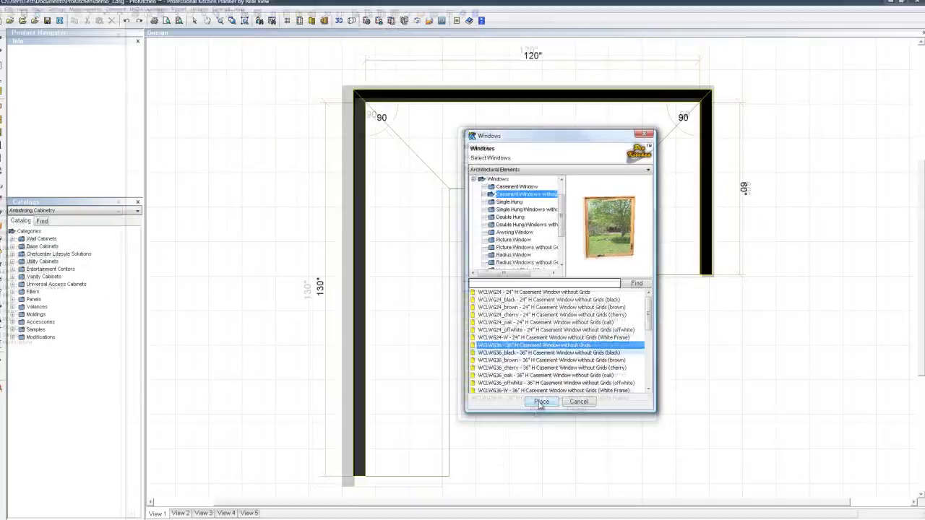
# Step: Place WCLWG36 in the 120" top wall, sliding it to 31 5/16" from the left corner
pyautogui.click(539, 403)
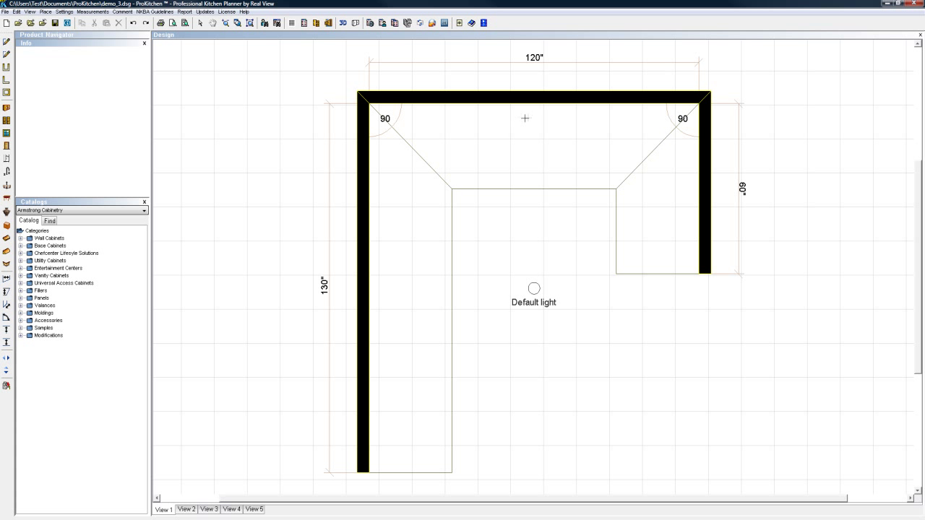
pyautogui.click(526, 183)
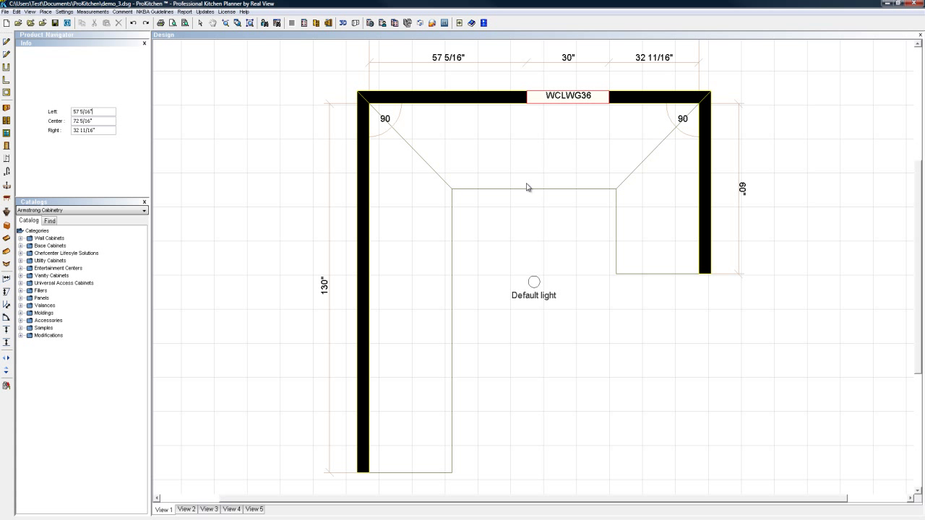
pyautogui.moveTo(526, 187); pyautogui.dragTo(110, 85)
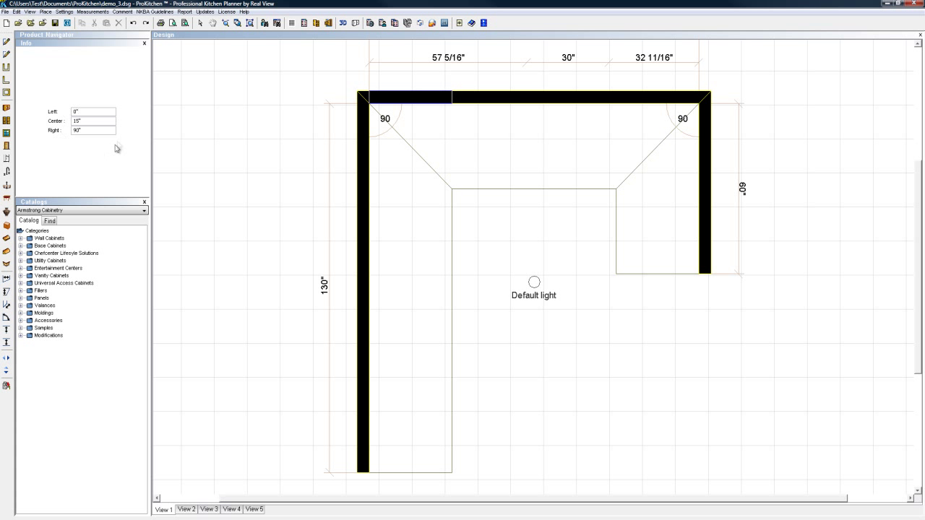
pyautogui.moveTo(374, 134); pyautogui.dragTo(458, 148)
pyautogui.doubleClick(458, 149)
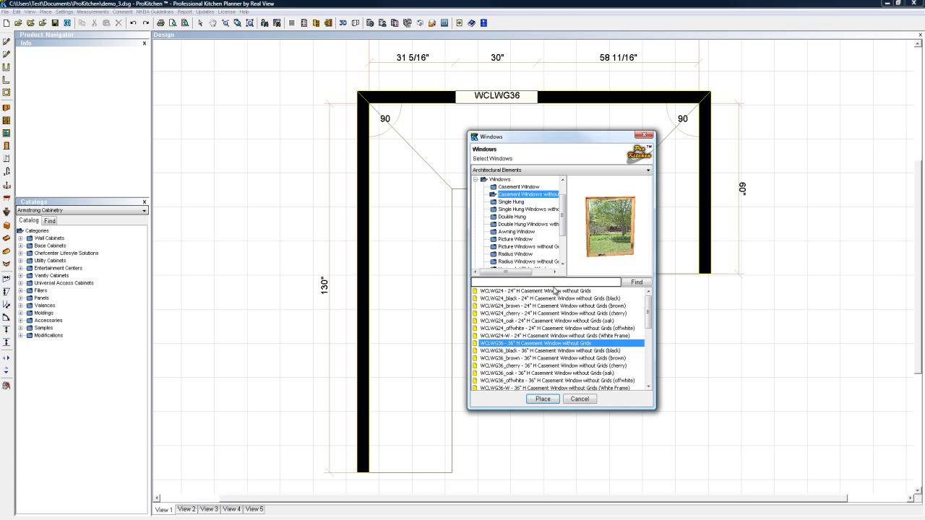
pyautogui.click(580, 399)
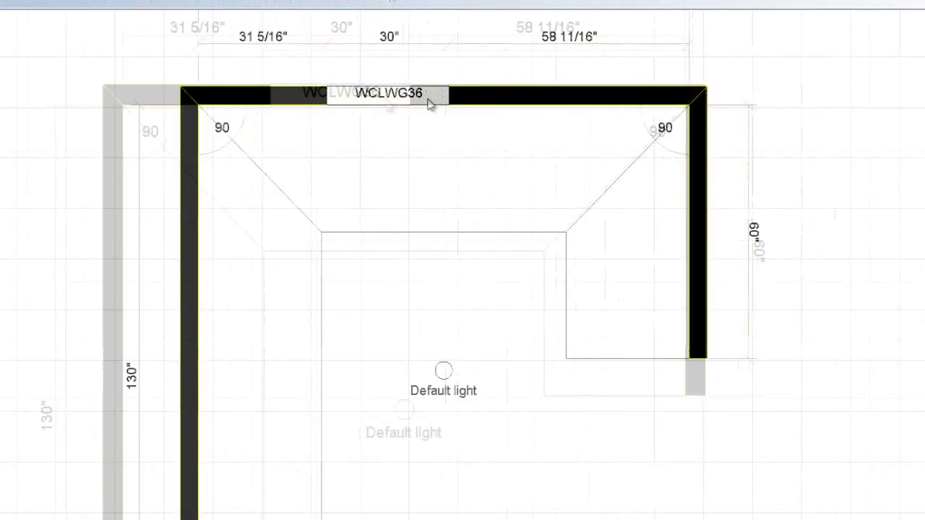
# Step: Centre the WCLWG36 window on the top wall, leaving 45" on each side, and zoom to extents
pyautogui.rightClick(523, 100)
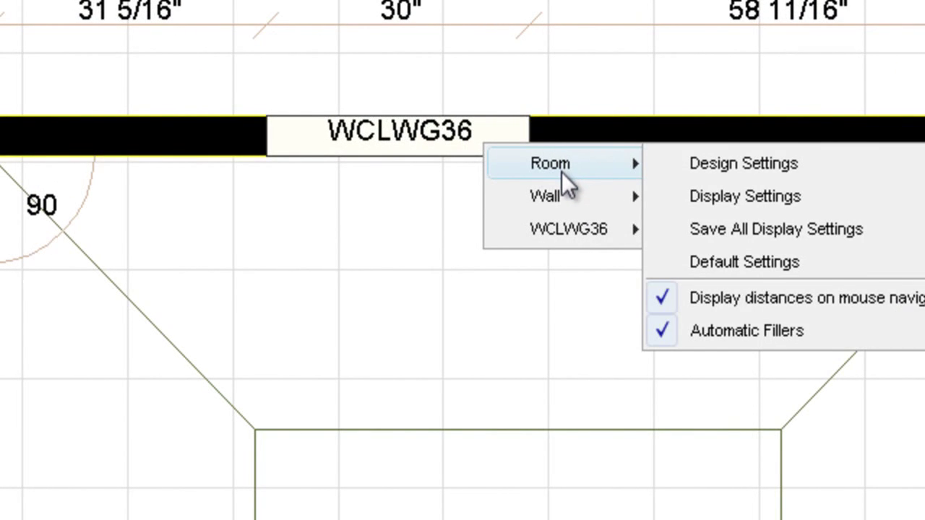
pyautogui.moveTo(562, 230)
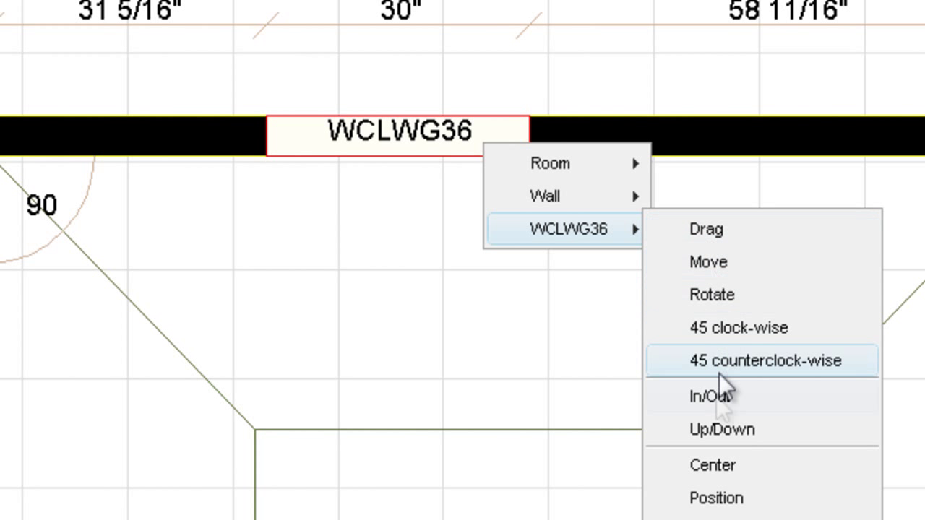
pyautogui.click(711, 463)
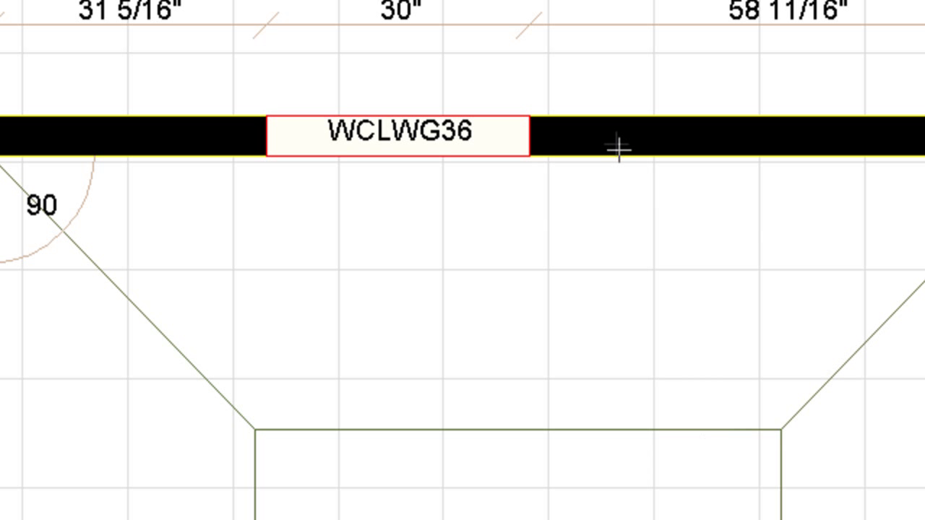
pyautogui.click(614, 144)
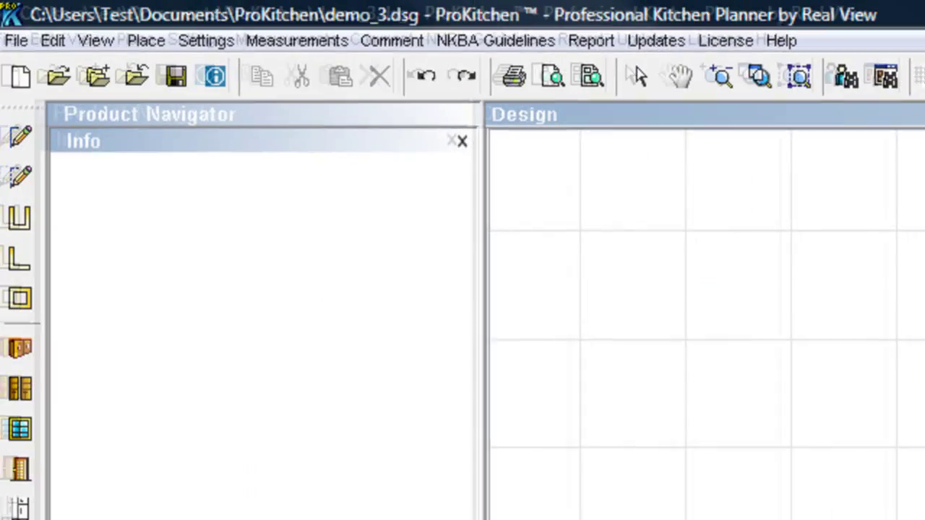
pyautogui.click(799, 76)
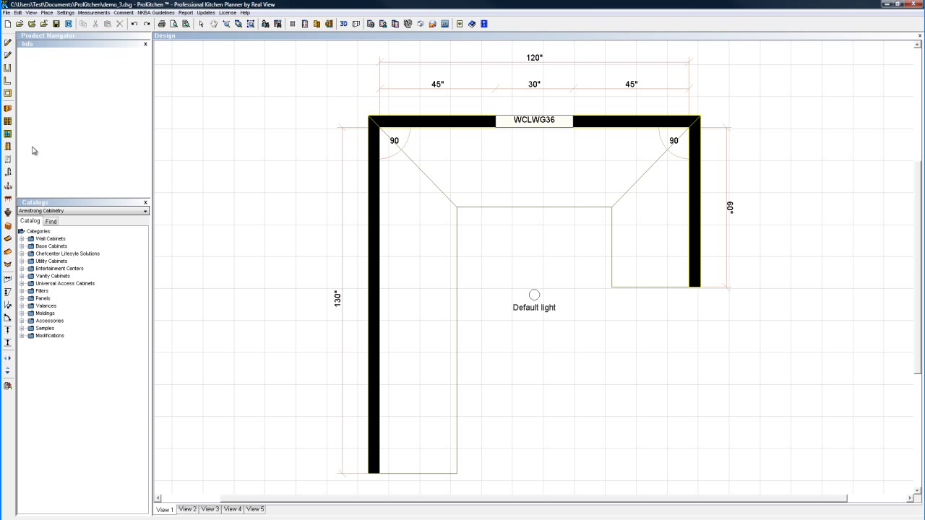
# Step: Open the Cabinets catalog and close it without placing any cabinet
pyautogui.click(7, 110)
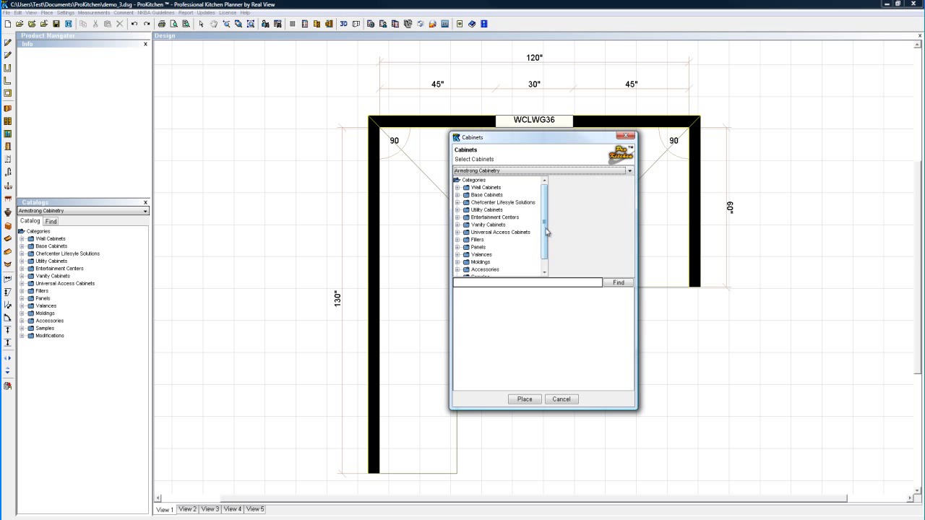
pyautogui.moveTo(545, 223); pyautogui.dragTo(535, 206)
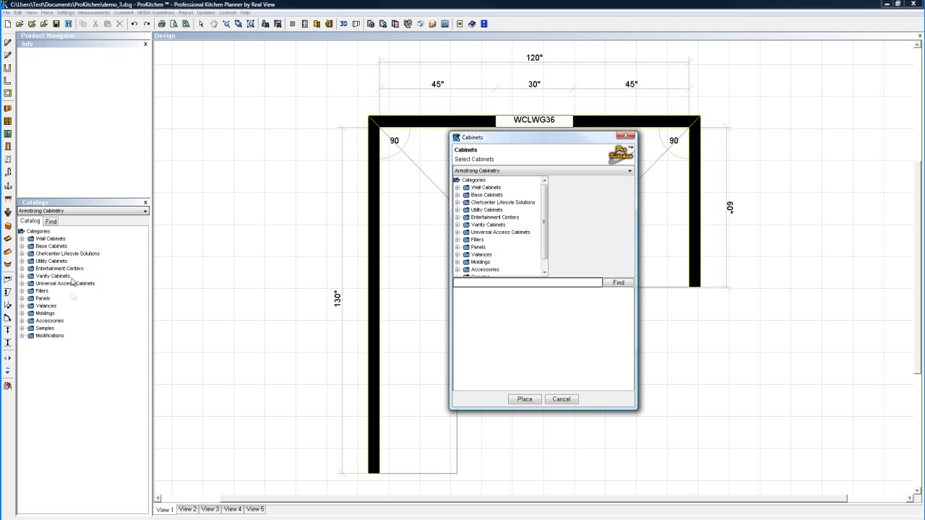
pyautogui.click(563, 400)
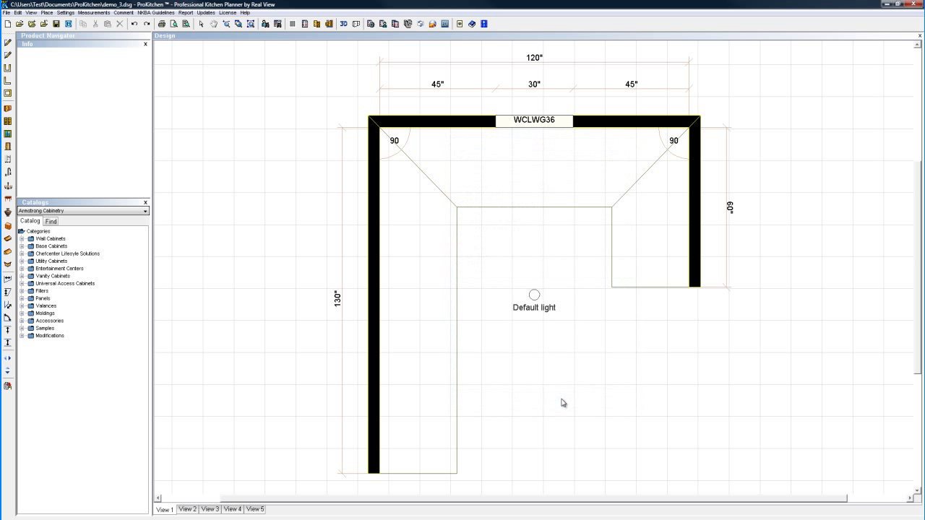
# Step: Switch the cabinet catalog from the default one to the Sample Catalog
pyautogui.click(22, 246)
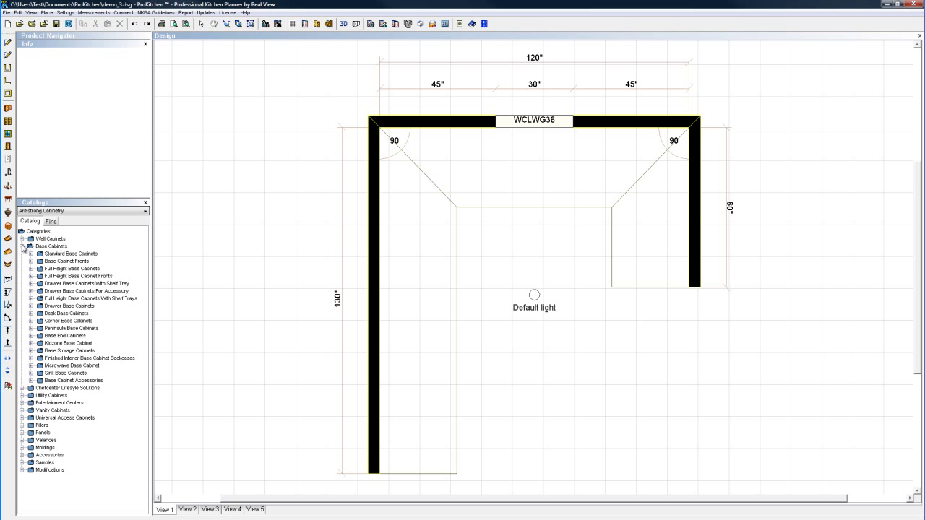
pyautogui.click(32, 322)
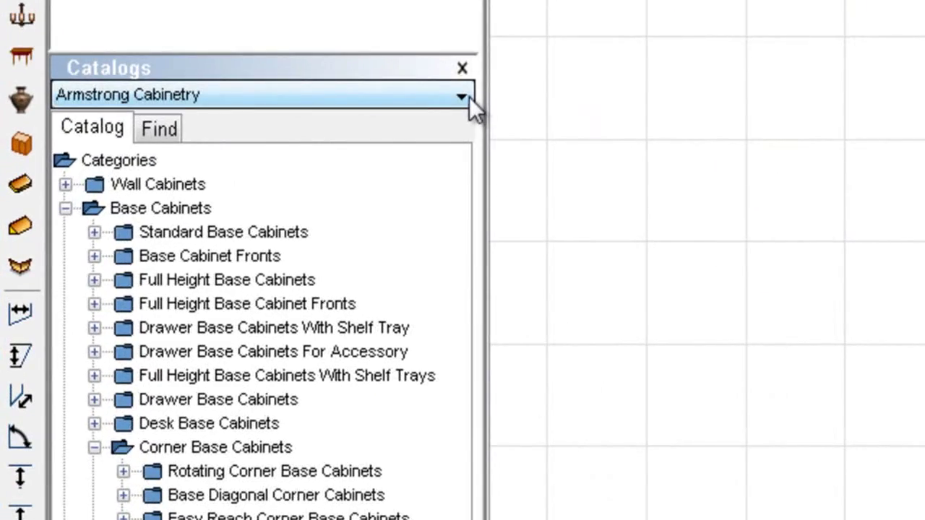
pyautogui.click(147, 211)
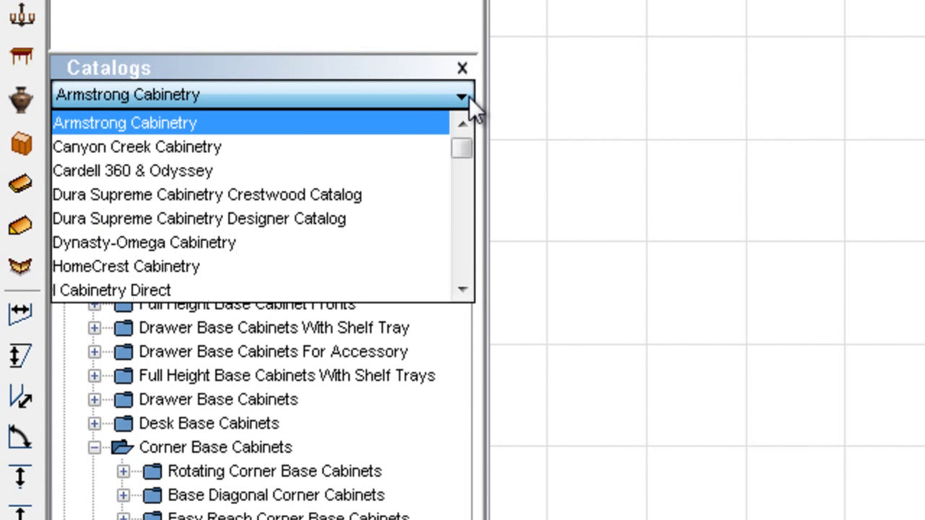
pyautogui.click(463, 231)
pyautogui.click(463, 231)
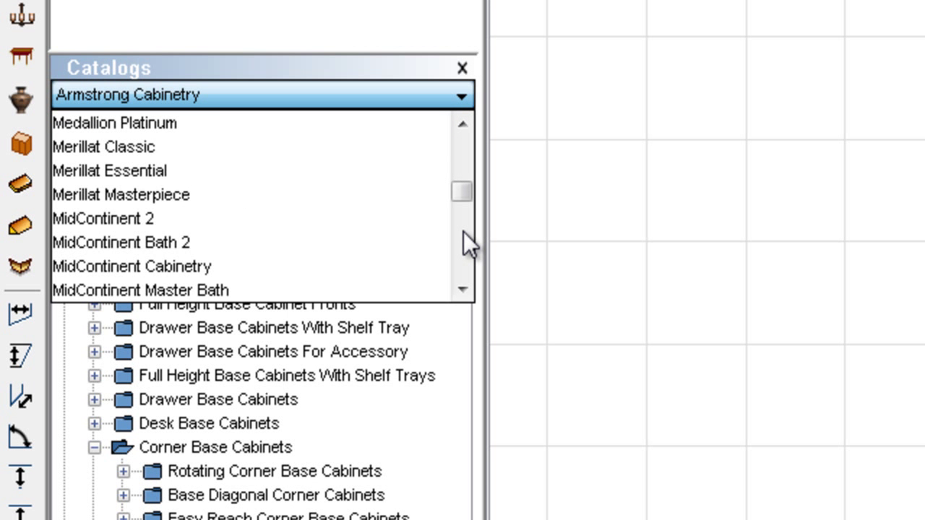
pyautogui.click(463, 231)
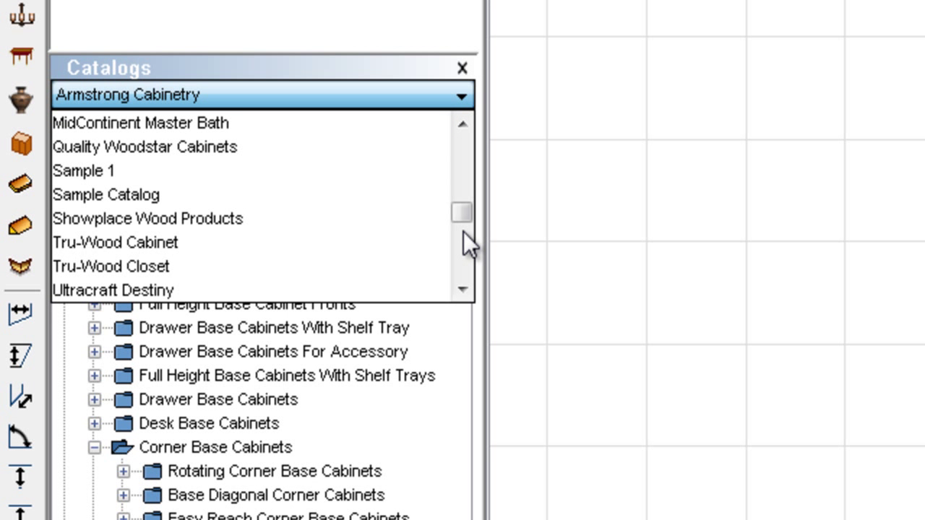
pyautogui.click(146, 193)
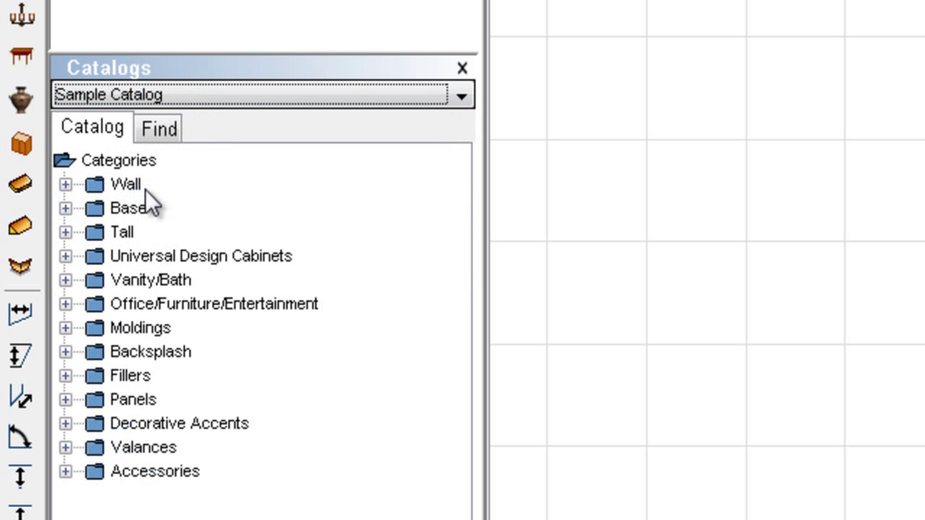
# Step: Drag SSCB36L from Base > Base Corner Cabinets > Square Corner Base > Sq Cnr Super Susan into the plan
pyautogui.click(65, 208)
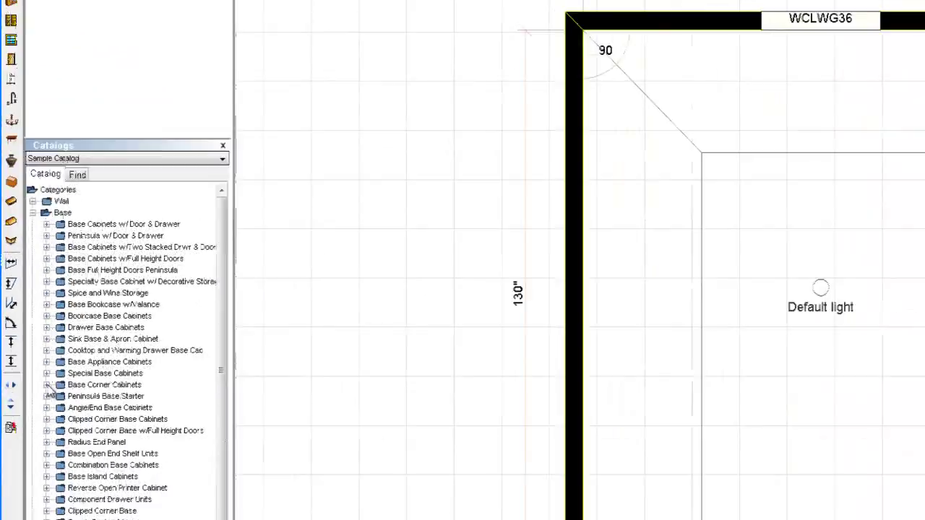
pyautogui.click(74, 429)
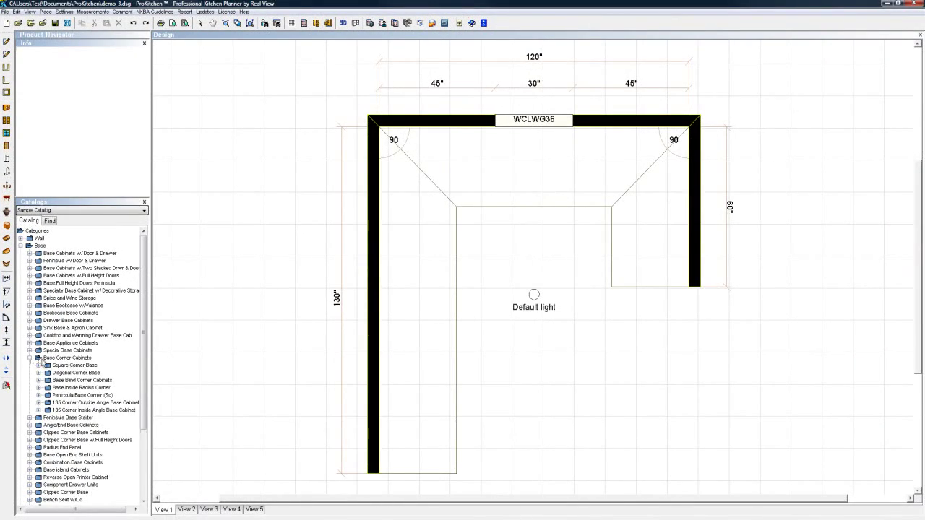
pyautogui.click(39, 365)
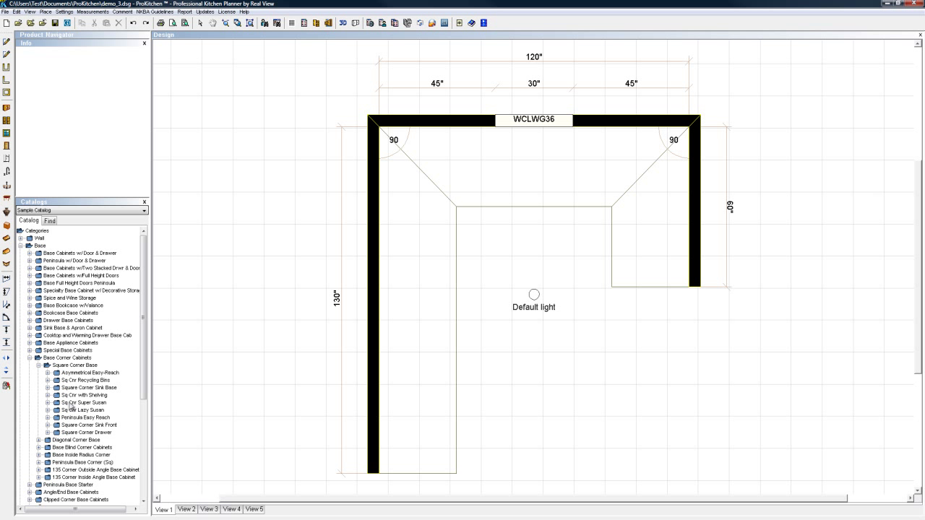
pyautogui.click(48, 403)
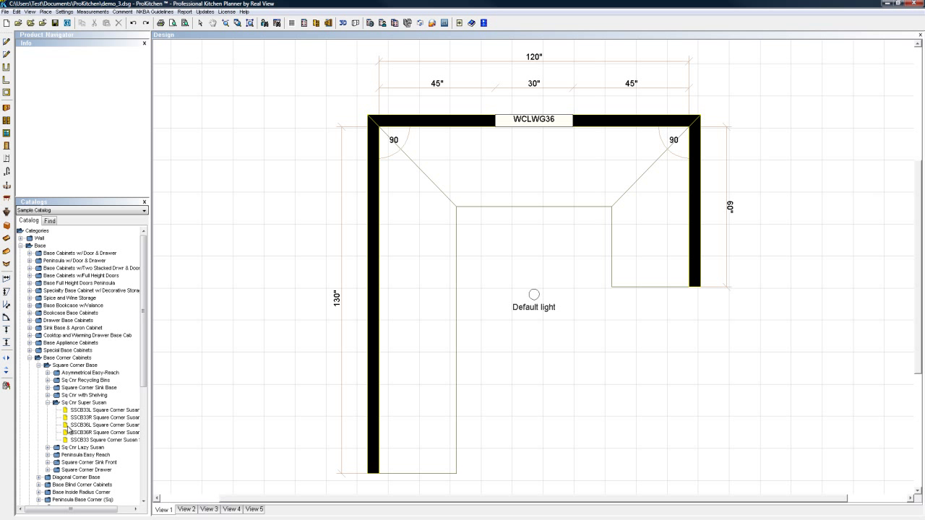
pyautogui.moveTo(73, 425); pyautogui.dragTo(434, 190)
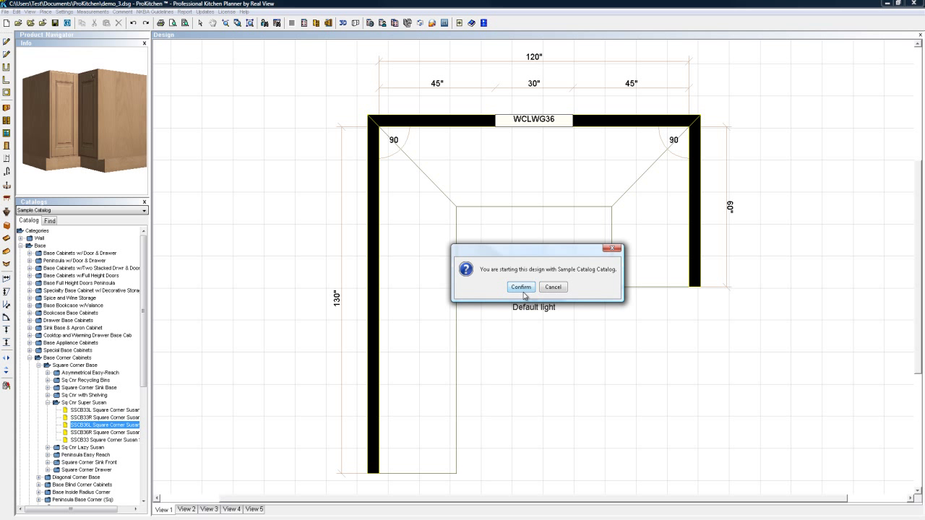
# Step: Confirm the Sample Catalog, keeping SSCB36L top-left, and place SSCB36R in the top-right corner
pyautogui.click(524, 289)
pyautogui.click(517, 249)
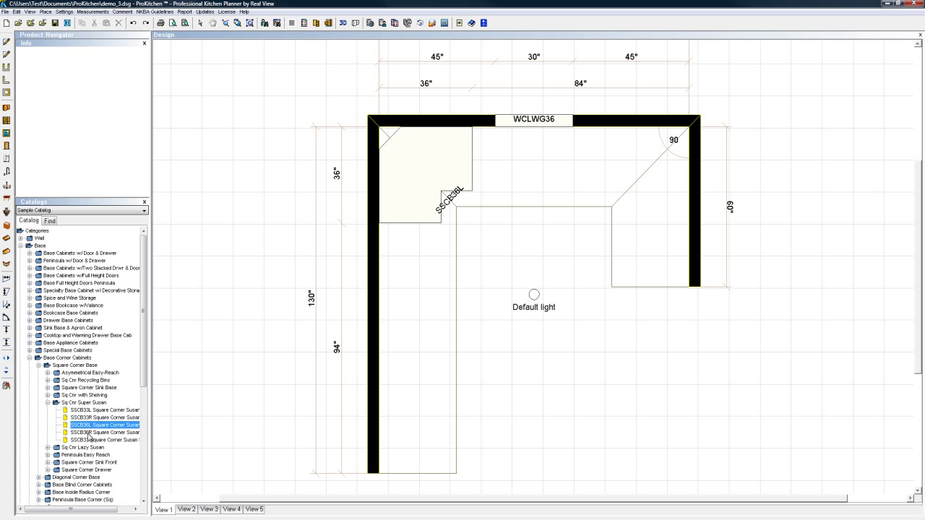
pyautogui.moveTo(90, 432); pyautogui.dragTo(635, 199)
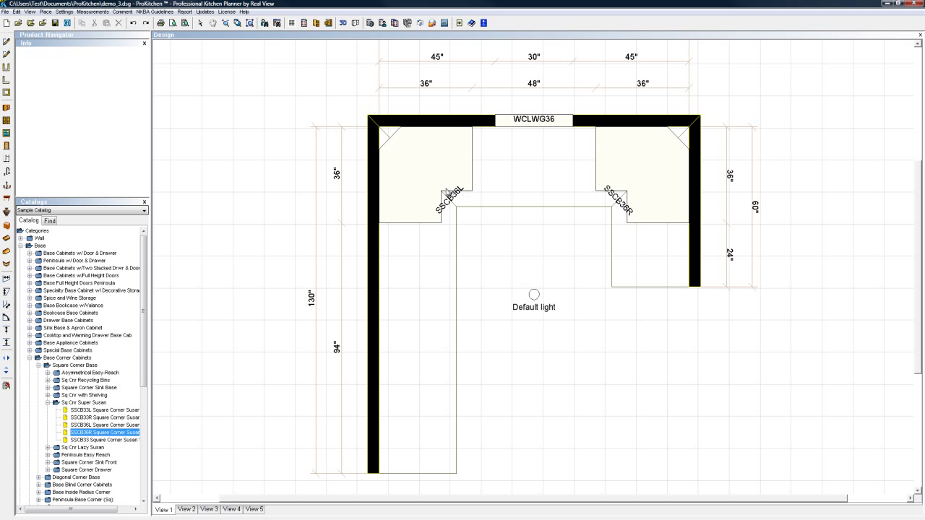
# Step: Search the catalog by name for 'ssb36l' to find the SSCB36L Super Susan cabinet
pyautogui.click(50, 221)
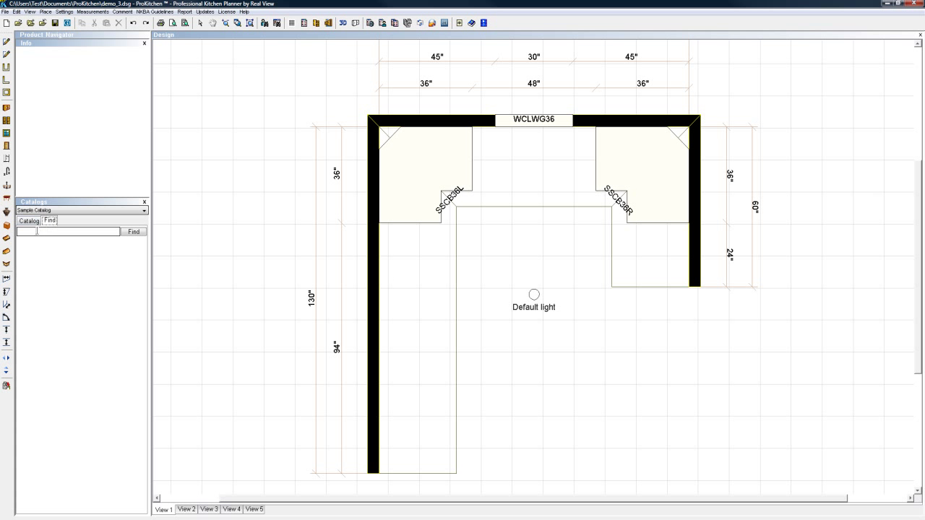
pyautogui.click(36, 223)
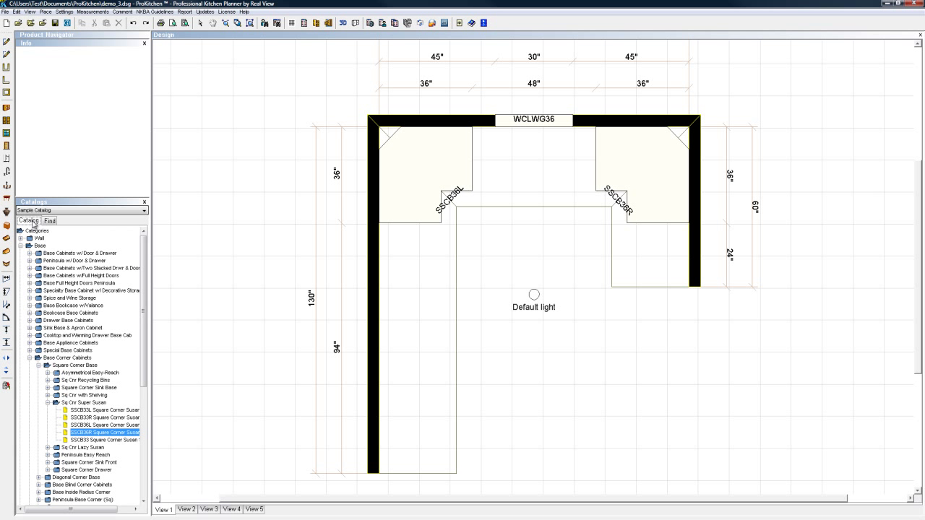
pyautogui.click(49, 222)
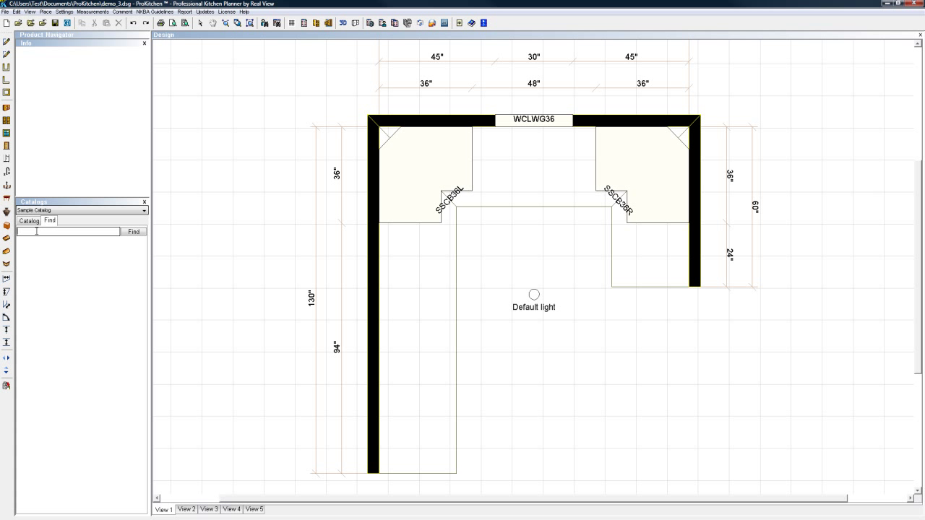
pyautogui.write('ss')
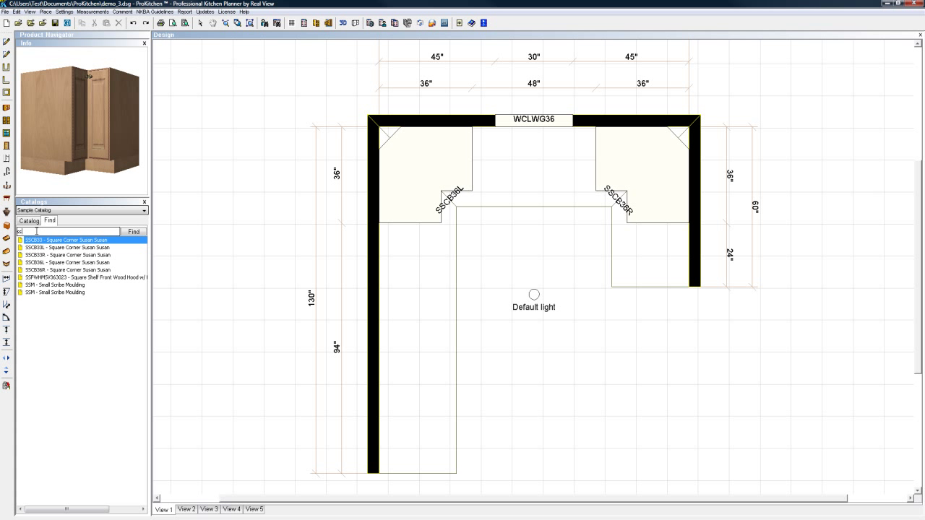
pyautogui.write('b36')
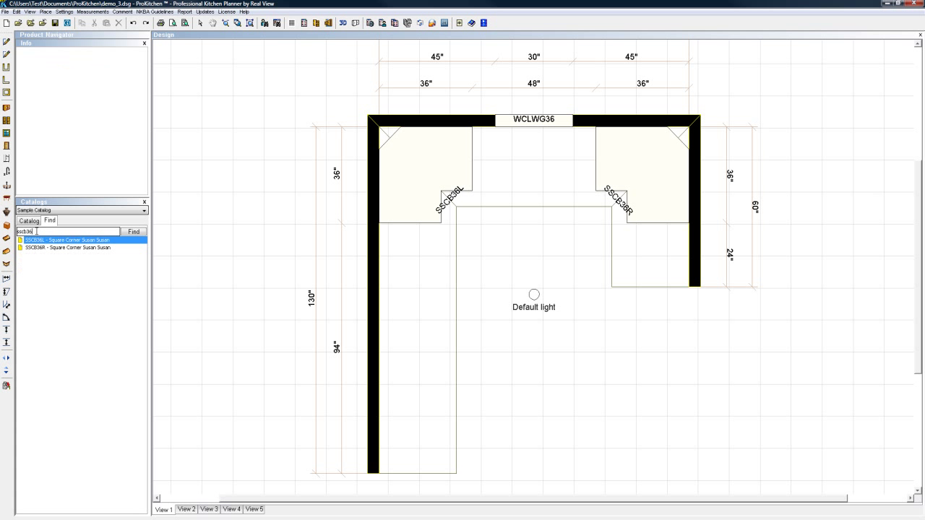
pyautogui.write('l')
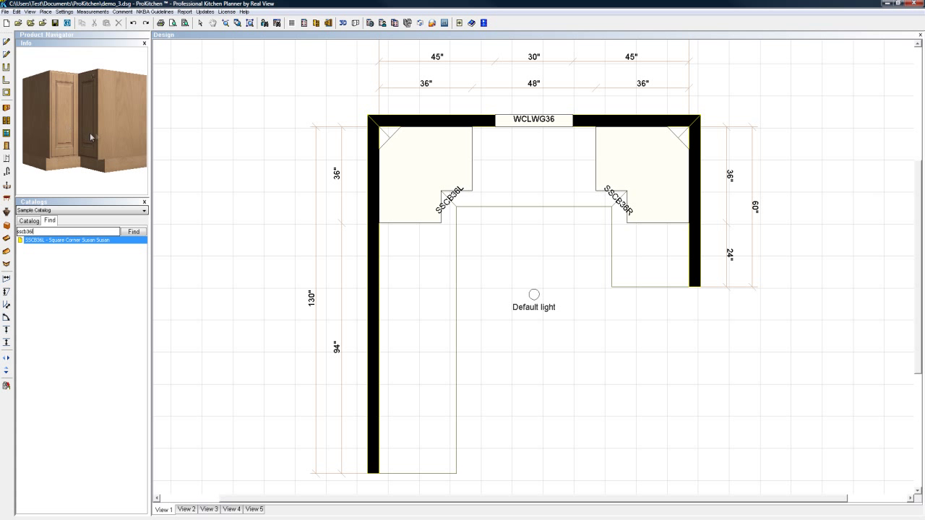
# Step: Rotate the SSCB36L preview, toggle line-drawing and rendered views, and widen the side panel
pyautogui.moveTo(96, 137)
pyautogui.mouseDown()
pyautogui.moveTo(84, 137)
pyautogui.moveTo(113, 157)
pyautogui.moveTo(96, 148)
pyautogui.moveTo(108, 145)
pyautogui.mouseUp()
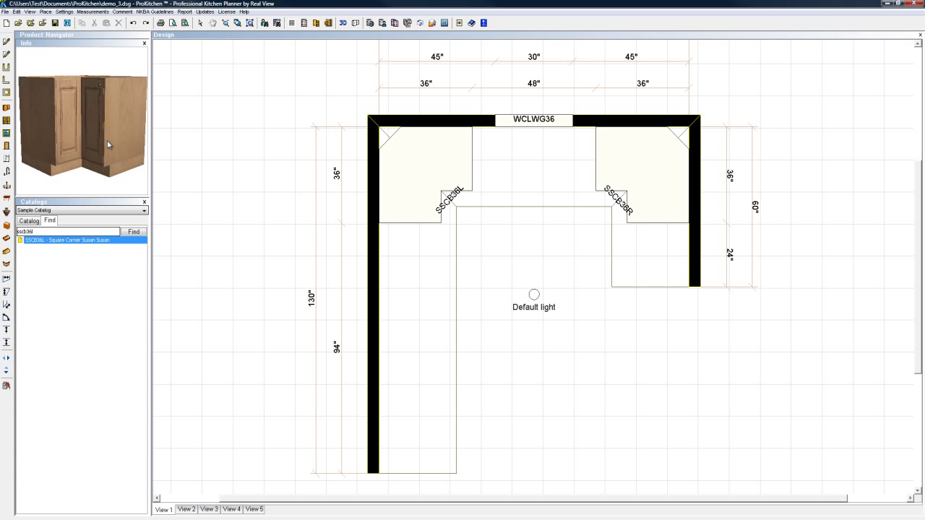
pyautogui.click(122, 189)
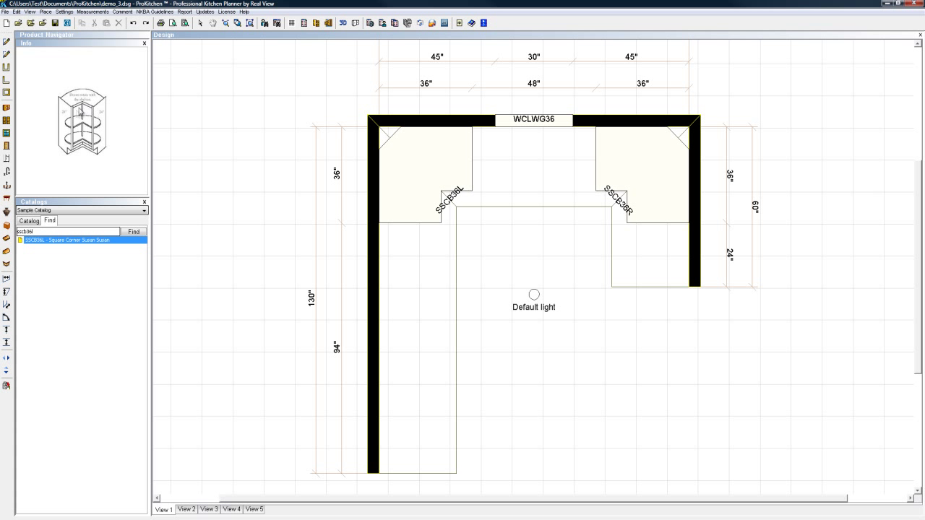
pyautogui.click(122, 159)
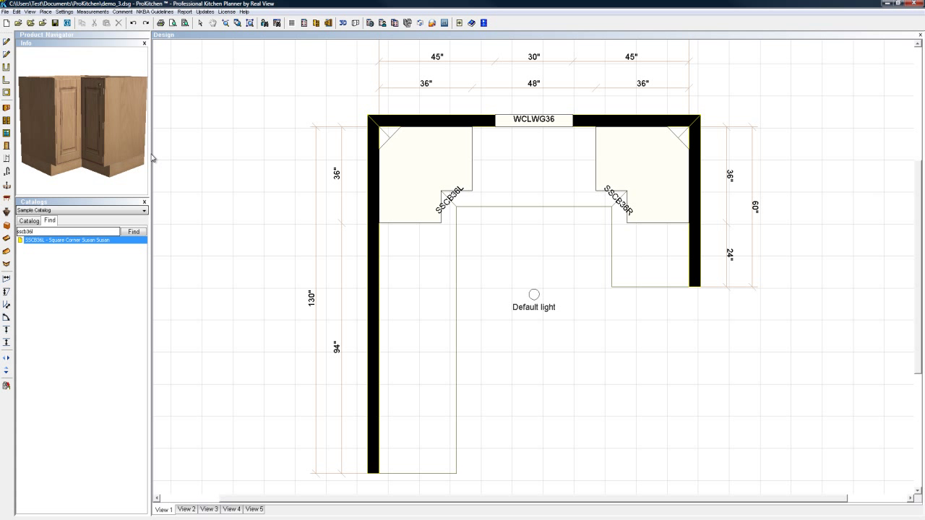
pyautogui.moveTo(151, 157); pyautogui.dragTo(222, 169)
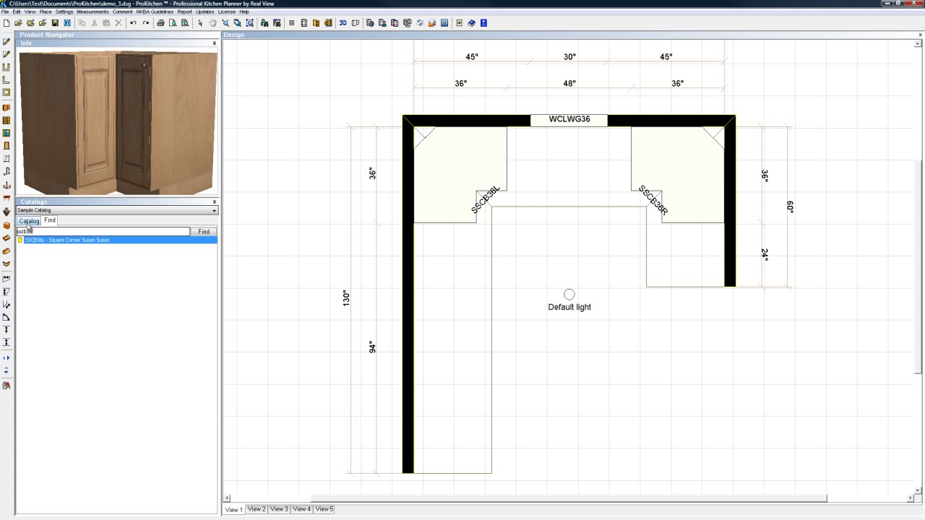
# Step: From Base Cabinets w/ Door & Drawer, place a B09L on the left wall and a B18L below it
pyautogui.click(29, 221)
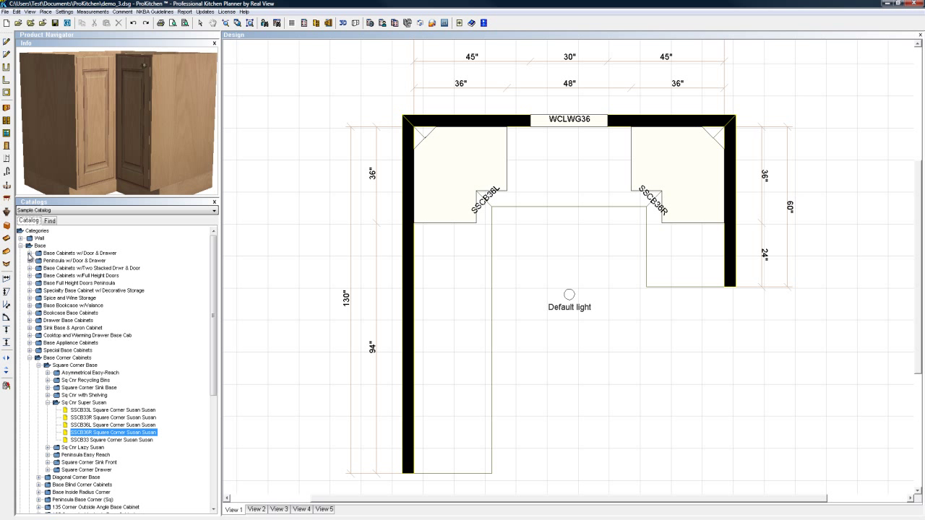
pyautogui.click(29, 254)
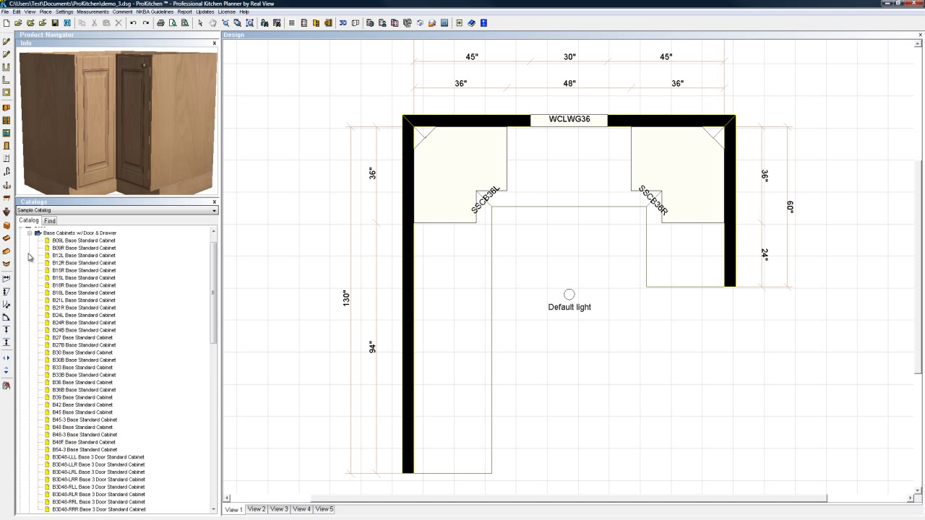
pyautogui.click(67, 241)
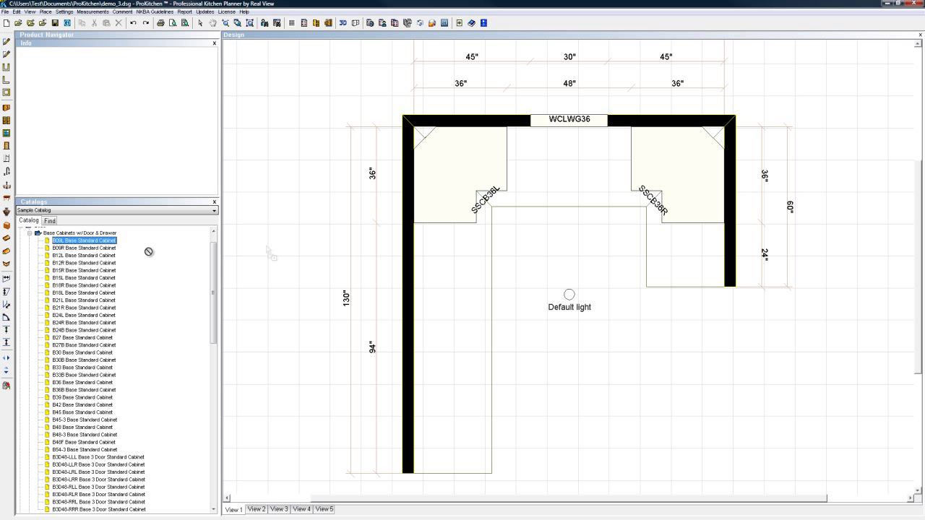
pyautogui.click(437, 251)
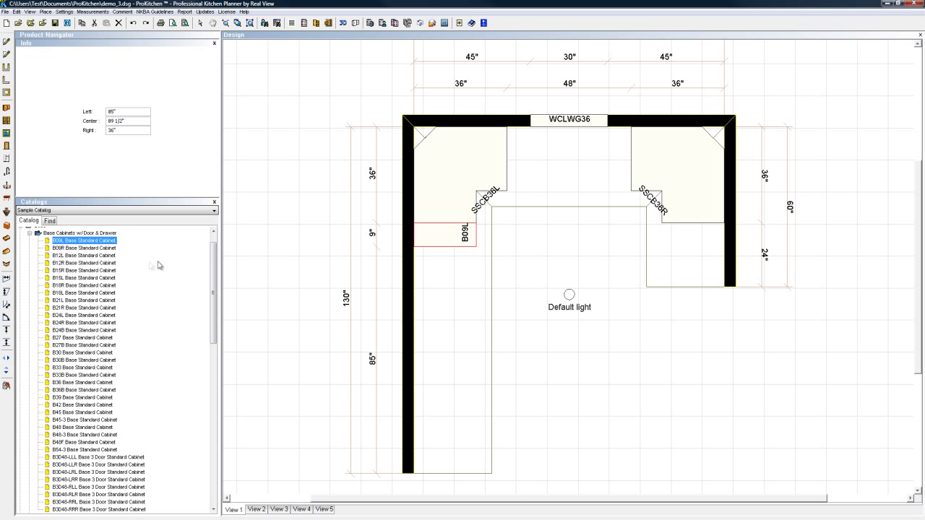
pyautogui.click(64, 292)
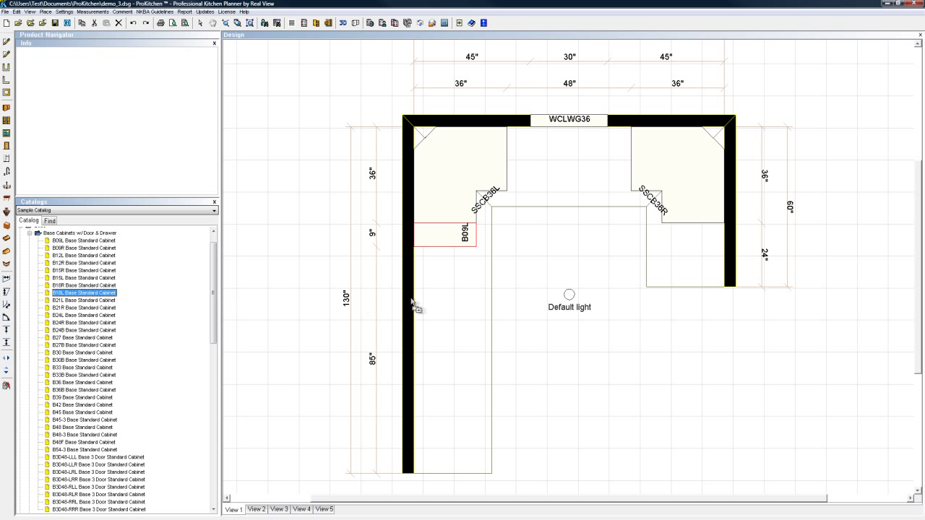
pyautogui.click(438, 340)
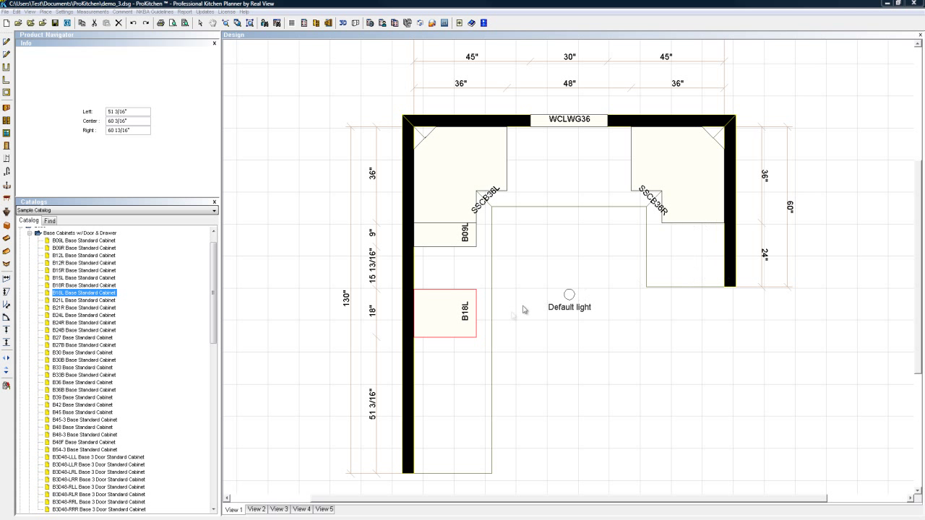
# Step: Drag B18L lower on the left wall, leaving 23 5/8" above and 43 5/16" below
pyautogui.rightClick(453, 321)
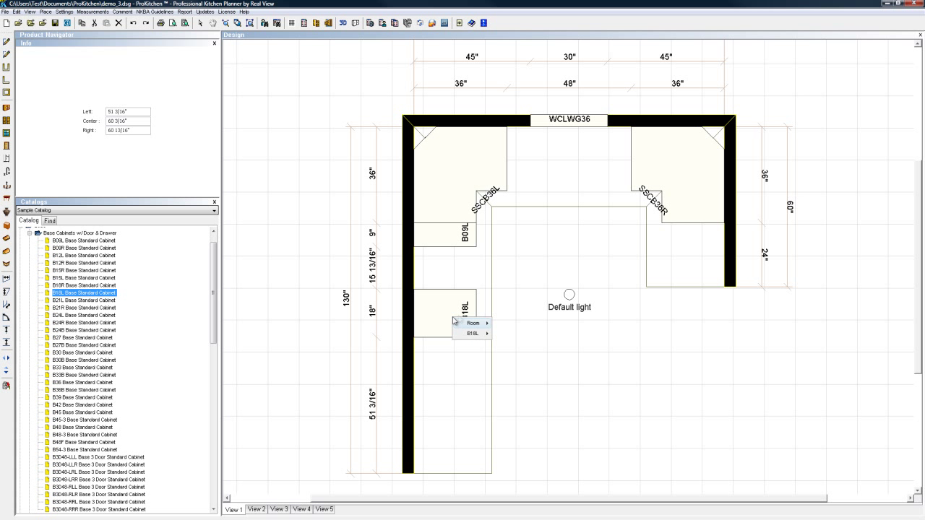
pyautogui.moveTo(474, 335)
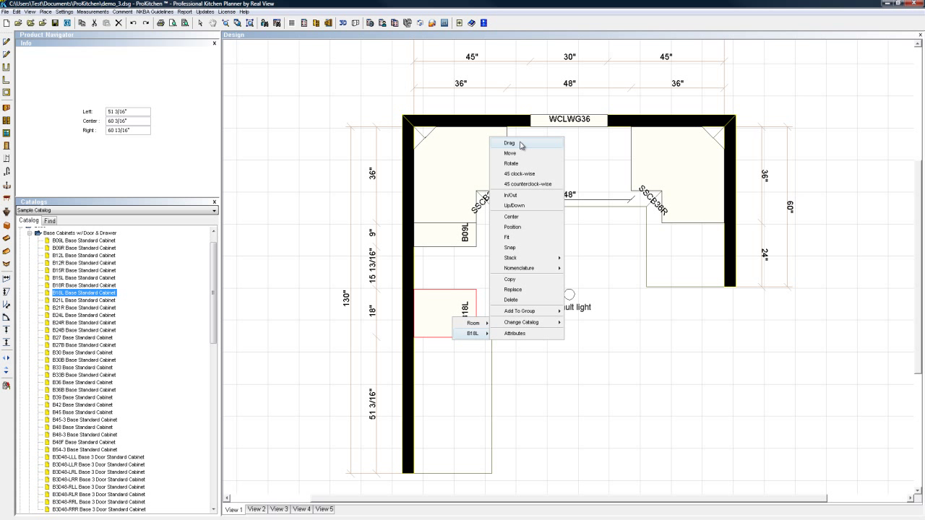
pyautogui.click(520, 143)
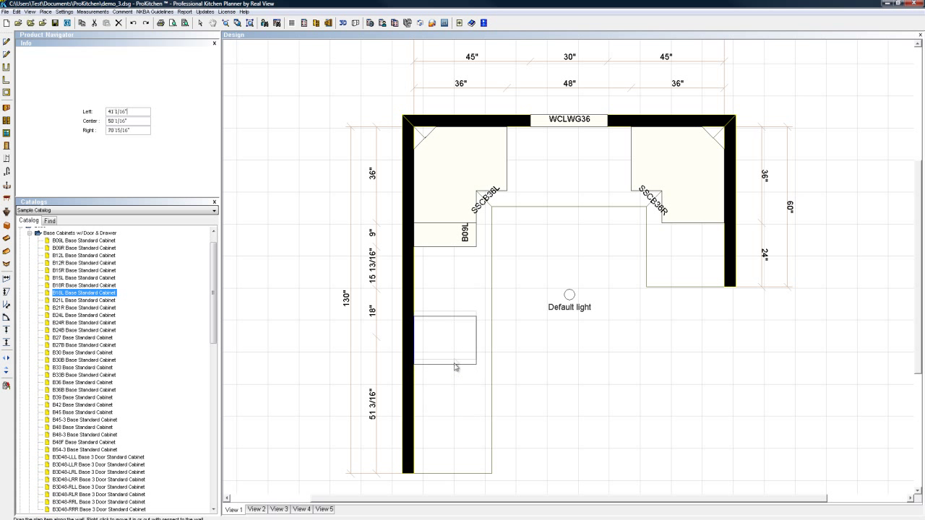
pyautogui.click(455, 362)
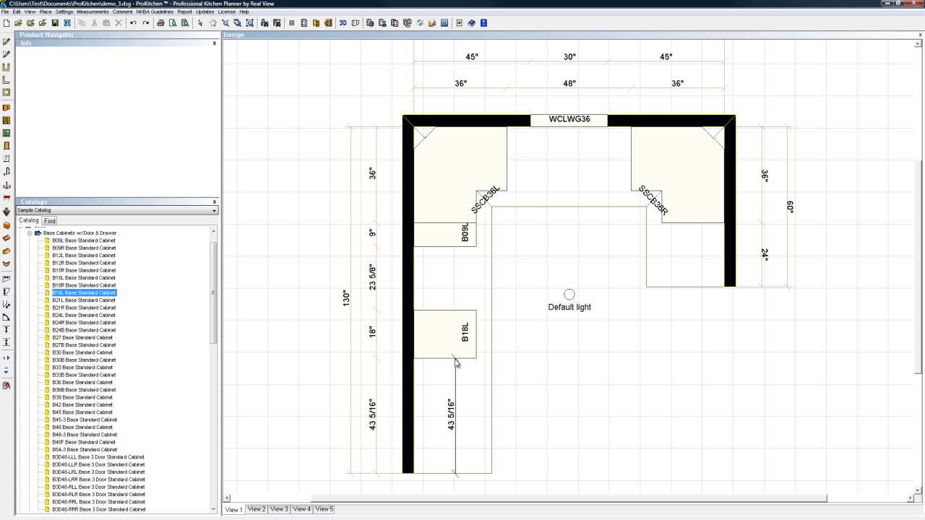
pyautogui.rightClick(453, 343)
pyautogui.moveTo(471, 358)
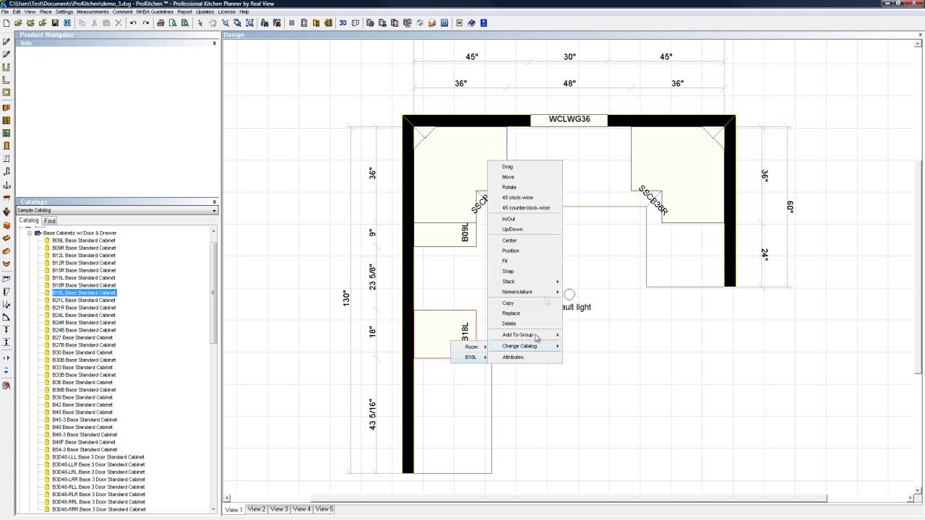
# Step: Move B18L onto the right wall, 2 15/16" beneath the SSCB36R corner cabinet
pyautogui.click(521, 183)
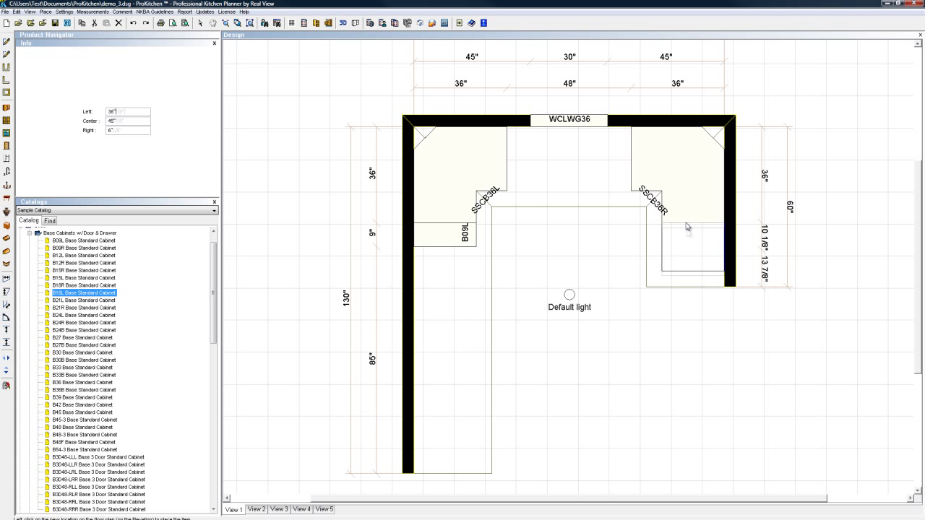
pyautogui.click(689, 232)
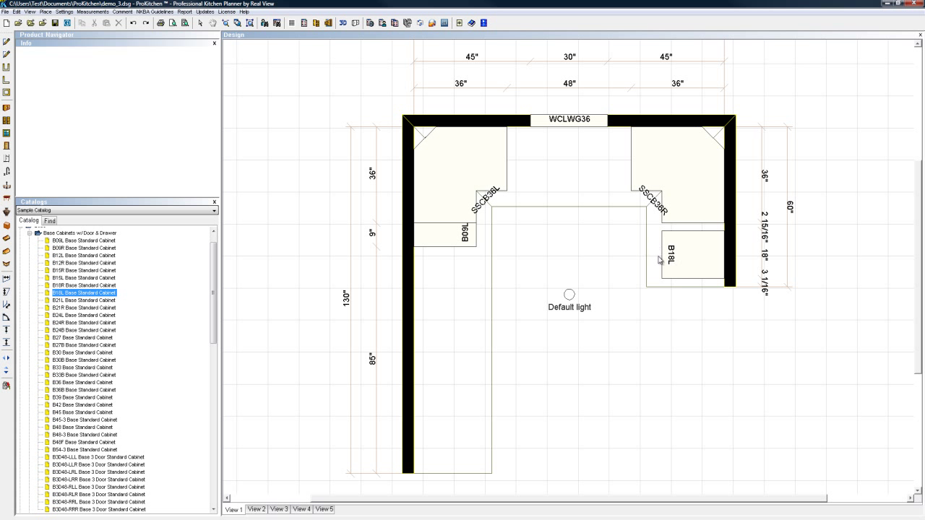
pyautogui.rightClick(677, 259)
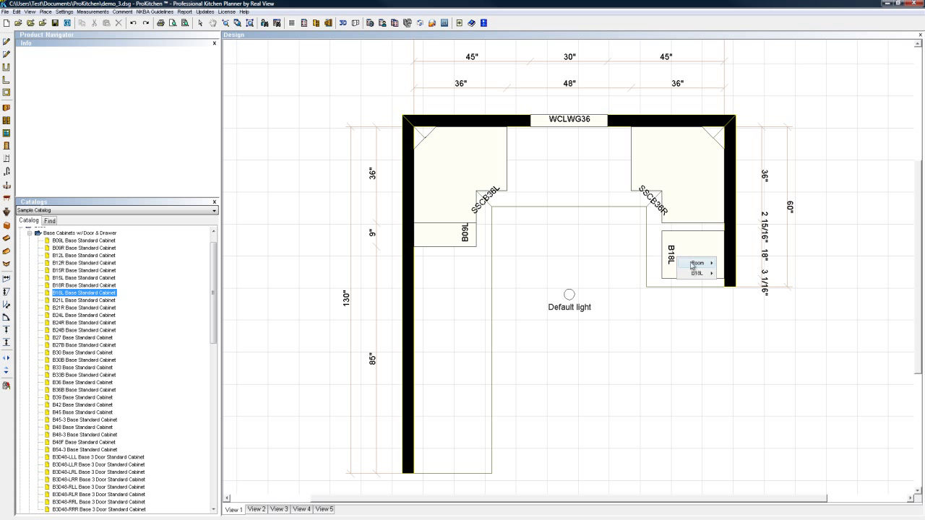
# Step: Move B18L off the wall to the open floor below the default light and set its angle
pyautogui.moveTo(696, 273)
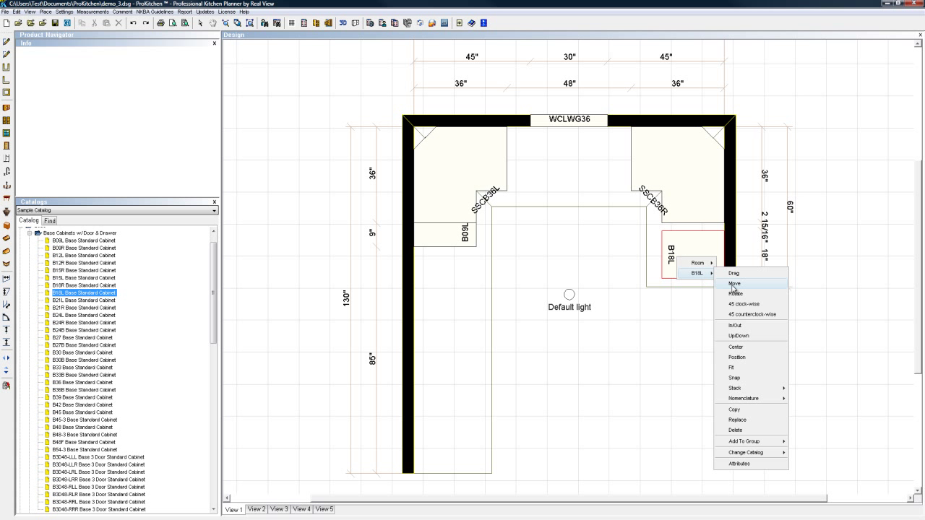
pyautogui.click(733, 284)
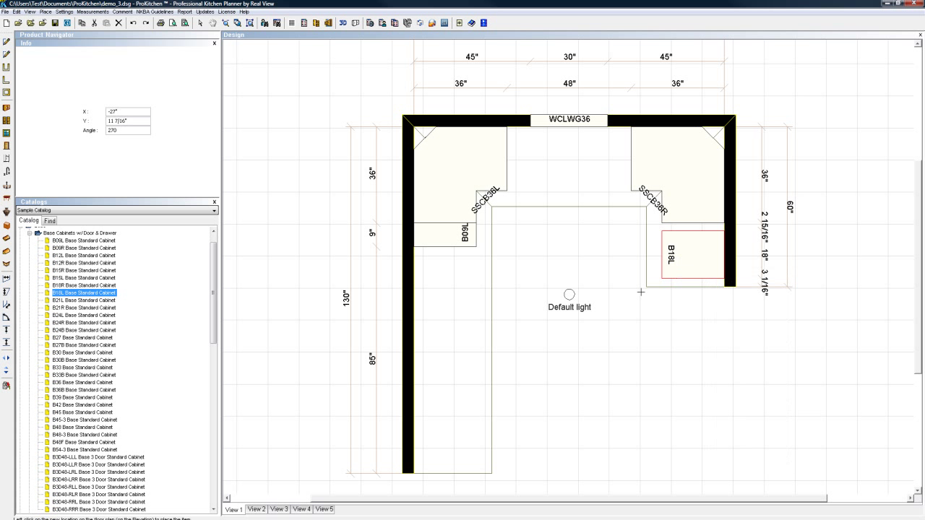
pyautogui.click(648, 372)
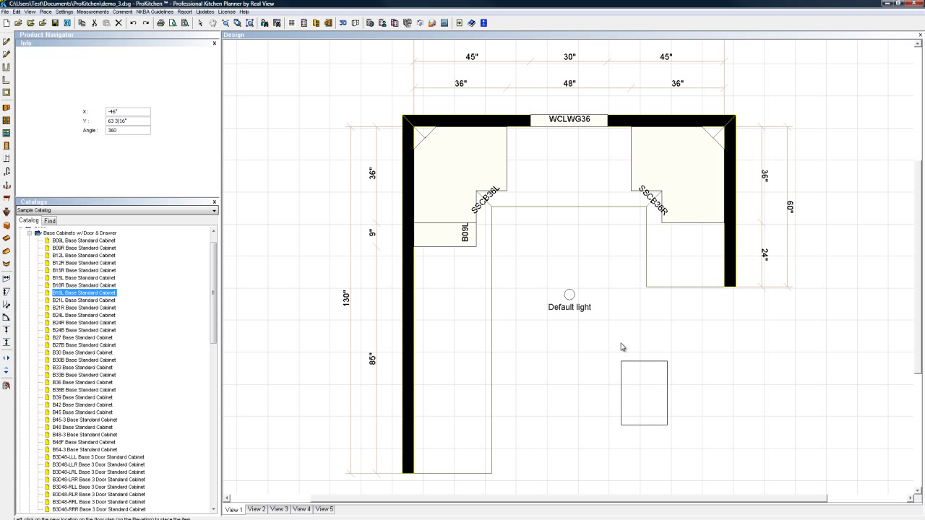
pyautogui.click(546, 367)
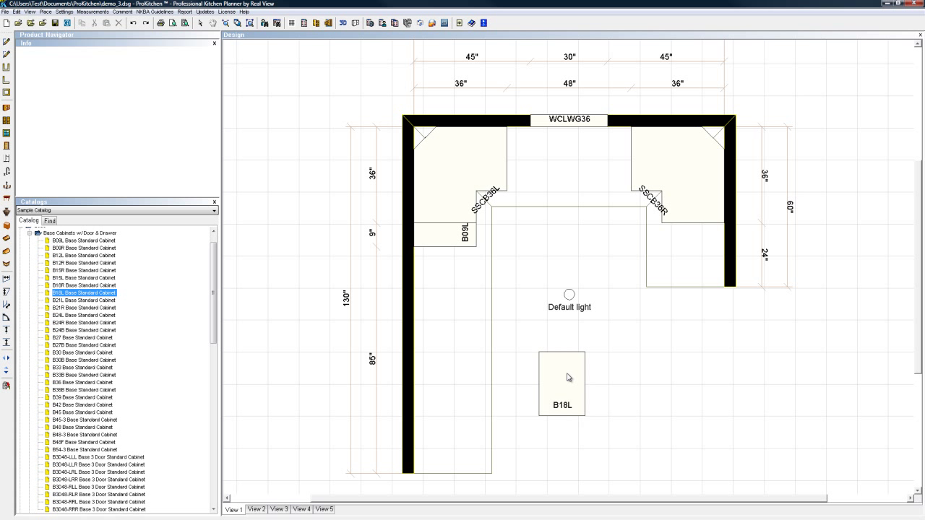
# Step: Freely rotate the freestanding B18L cabinet and commit the new angle
pyautogui.rightClick(568, 377)
pyautogui.moveTo(588, 391)
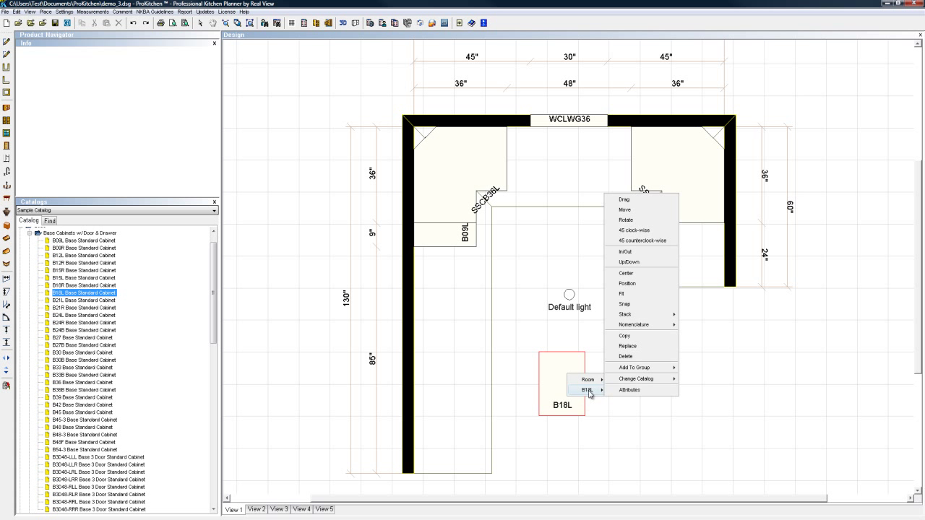
pyautogui.click(631, 220)
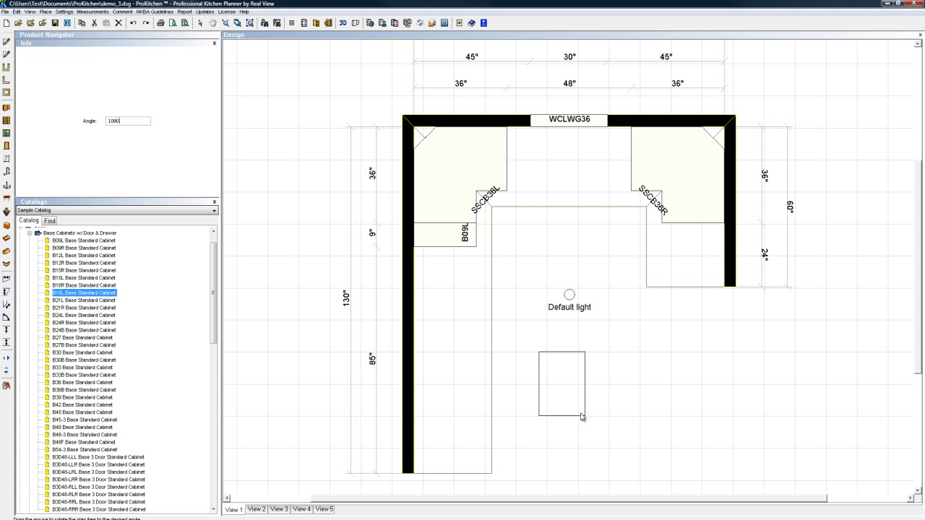
pyautogui.click(582, 417)
# Step: Turn B18L 45° clockwise, then 45° counterclockwise back square to the walls
pyautogui.rightClick(572, 383)
pyautogui.moveTo(593, 399)
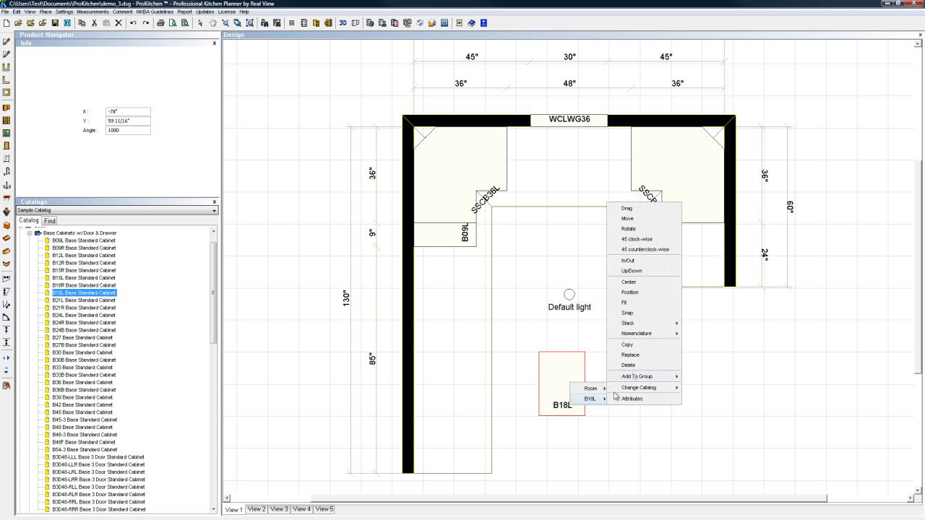
pyautogui.click(645, 240)
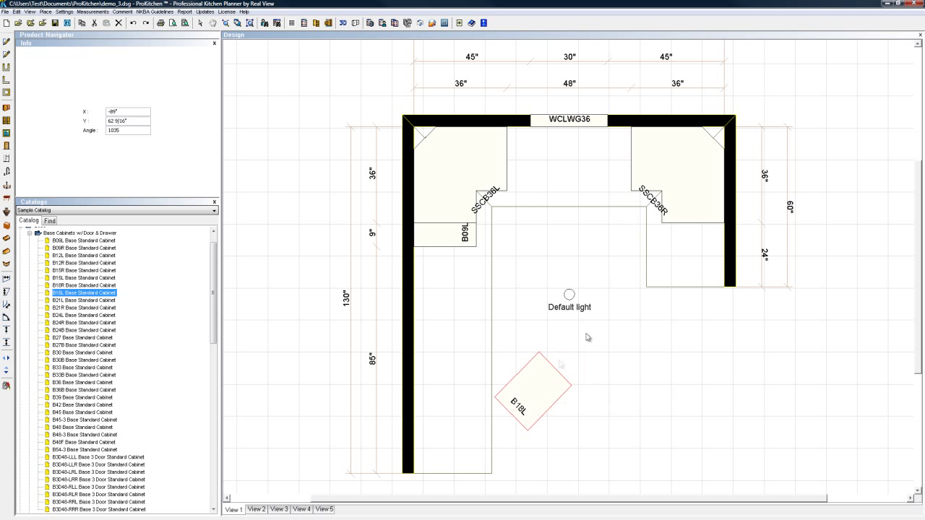
pyautogui.rightClick(537, 384)
pyautogui.moveTo(561, 403)
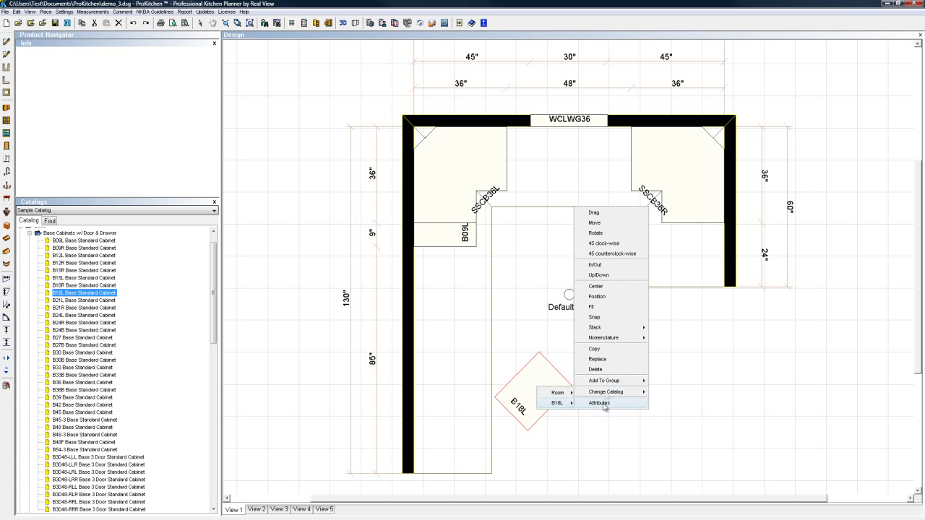
pyautogui.click(603, 255)
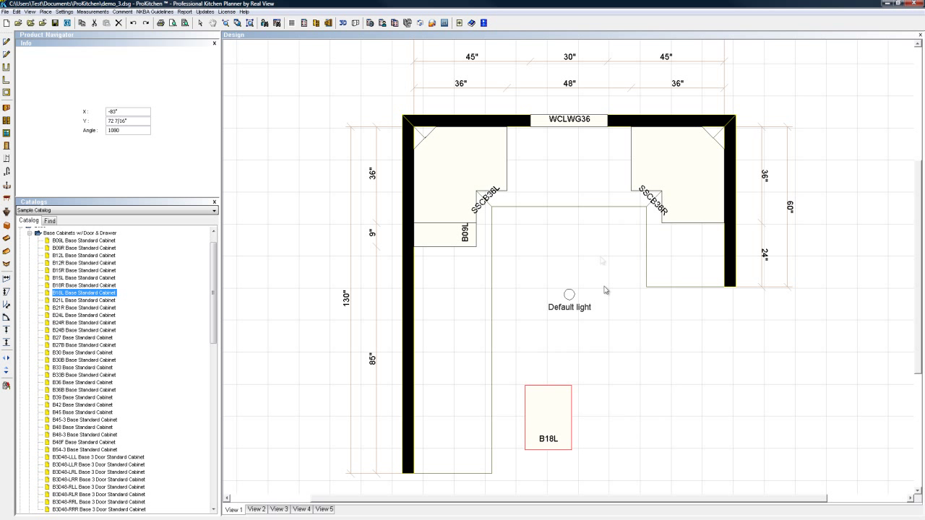
pyautogui.rightClick(556, 417)
pyautogui.moveTo(580, 431)
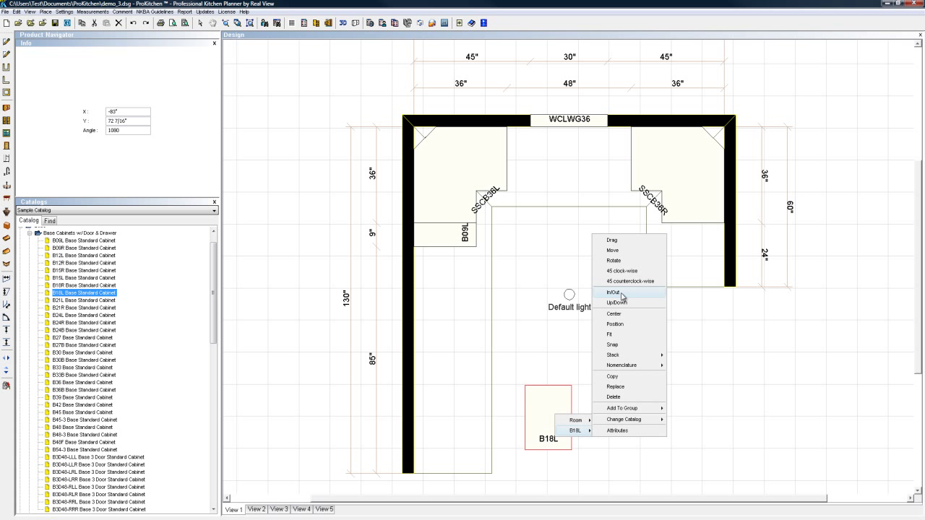
# Step: Move B18L back onto the left wall's lower end, 3" from the corner
pyautogui.click(558, 360)
pyautogui.rightClick(555, 406)
pyautogui.moveTo(576, 419)
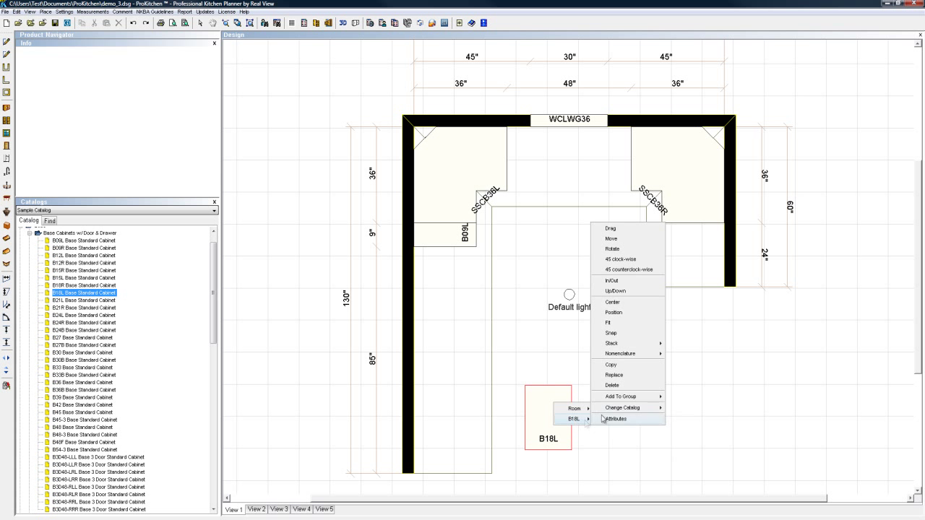
pyautogui.click(611, 238)
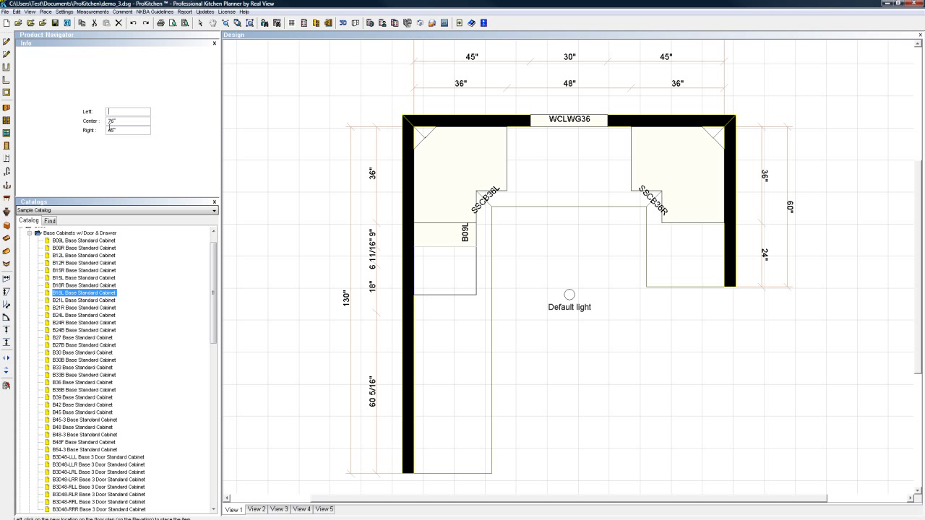
pyautogui.press('Return')
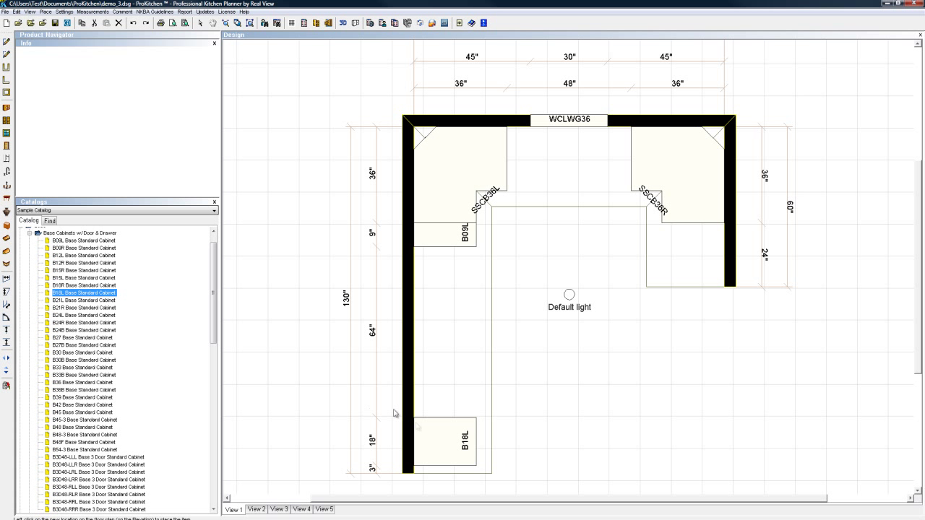
# Step: Use In/Out to shift B18L up the left wall, 15 13/16" below B09L
pyautogui.rightClick(432, 435)
pyautogui.moveTo(450, 451)
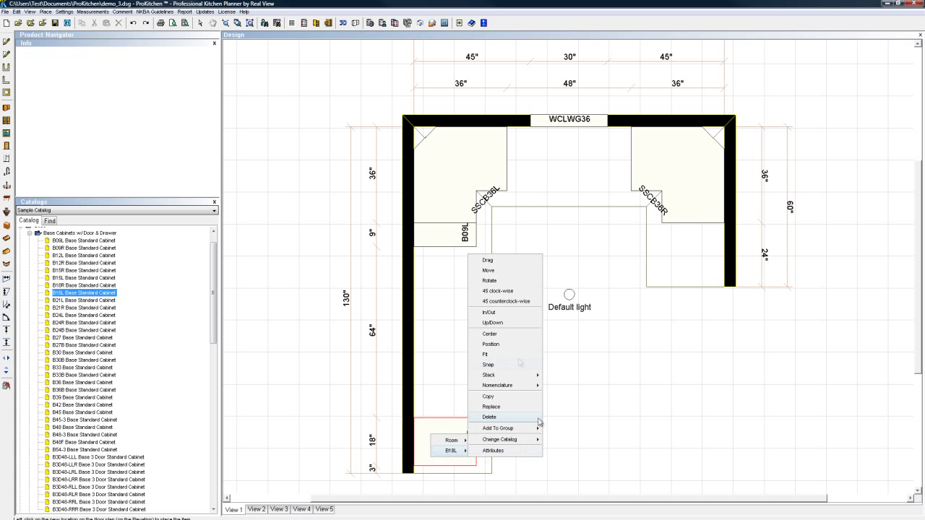
pyautogui.click(491, 316)
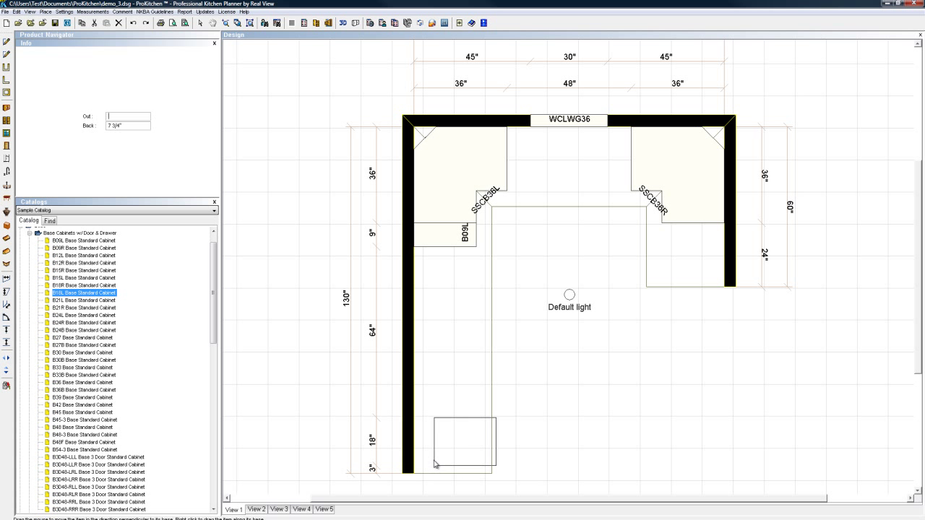
pyautogui.rightClick(436, 462)
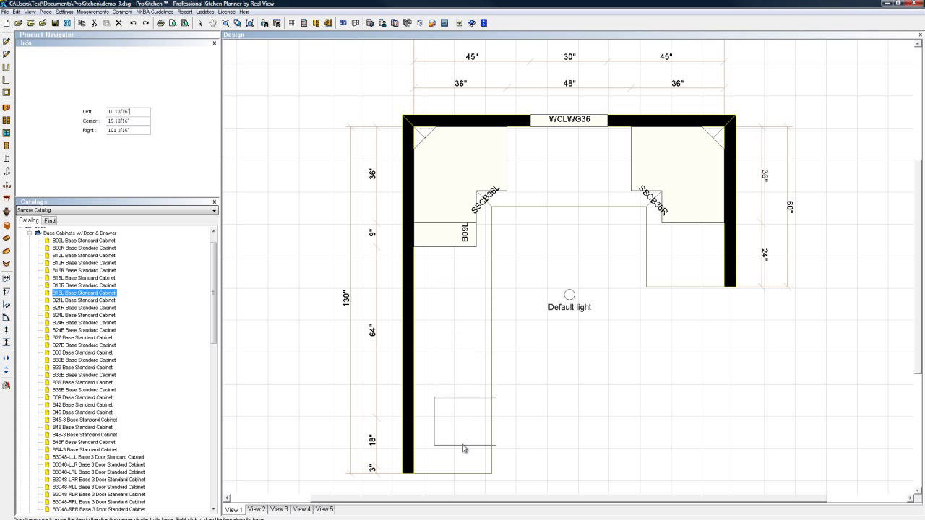
pyautogui.rightClick(460, 341)
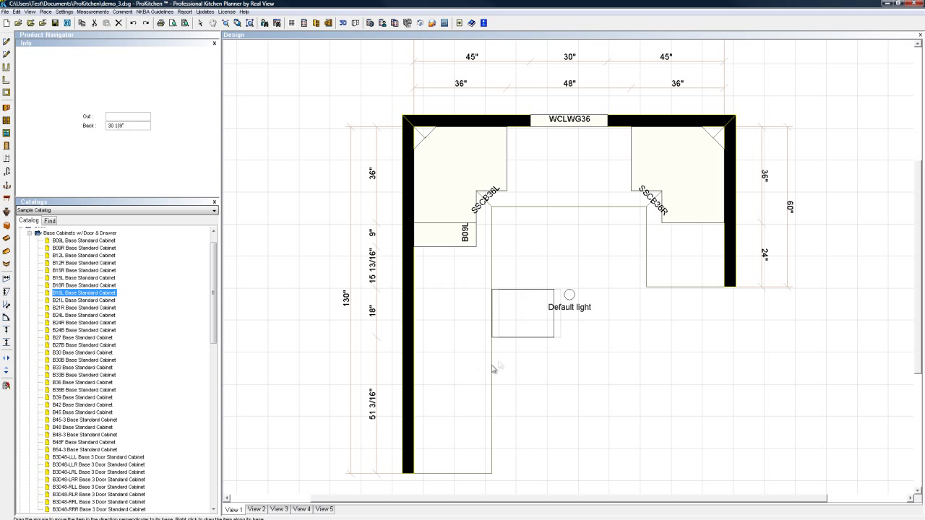
pyautogui.click(408, 364)
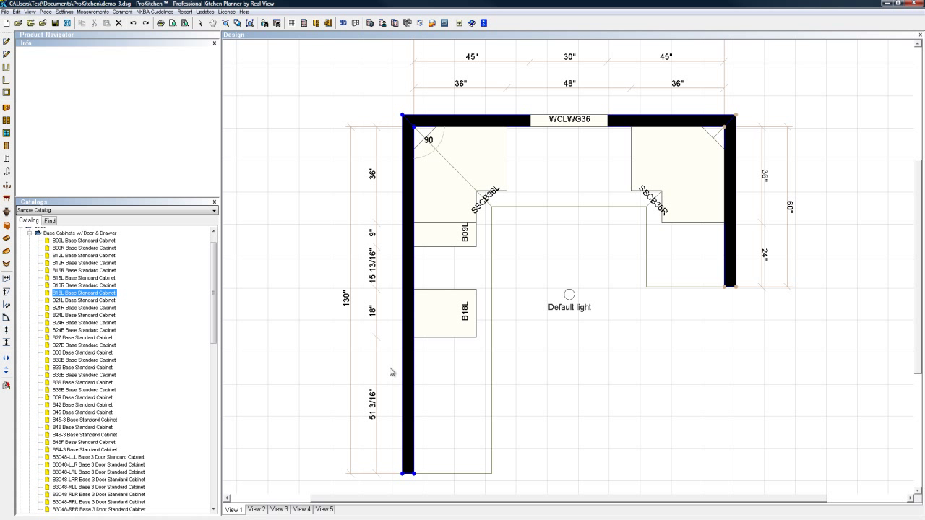
# Step: Start adjusting the height of the B18L cabinet below B09L
pyautogui.rightClick(441, 322)
pyautogui.moveTo(473, 339)
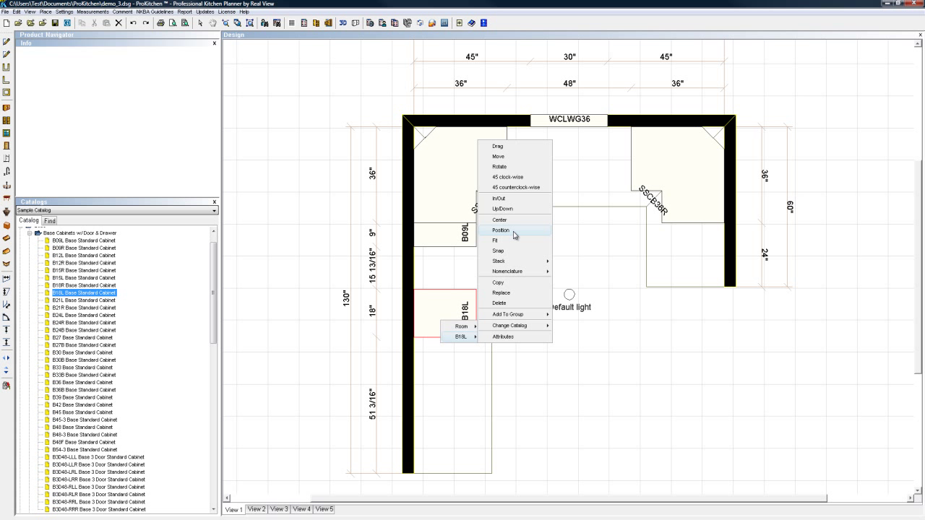
pyautogui.click(504, 209)
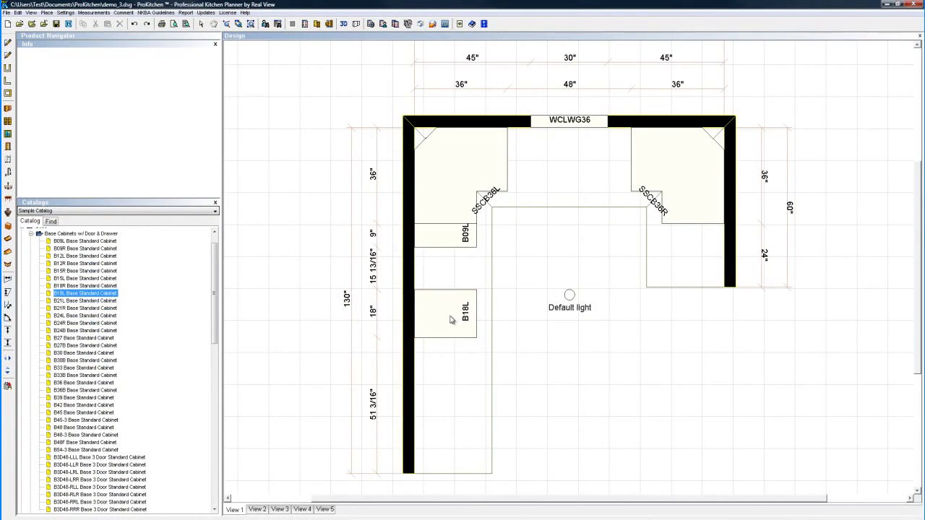
# Step: Position B18L at a distance of 30" from B09L, leaving 37" beneath it
pyautogui.rightClick(450, 315)
pyautogui.moveTo(469, 333)
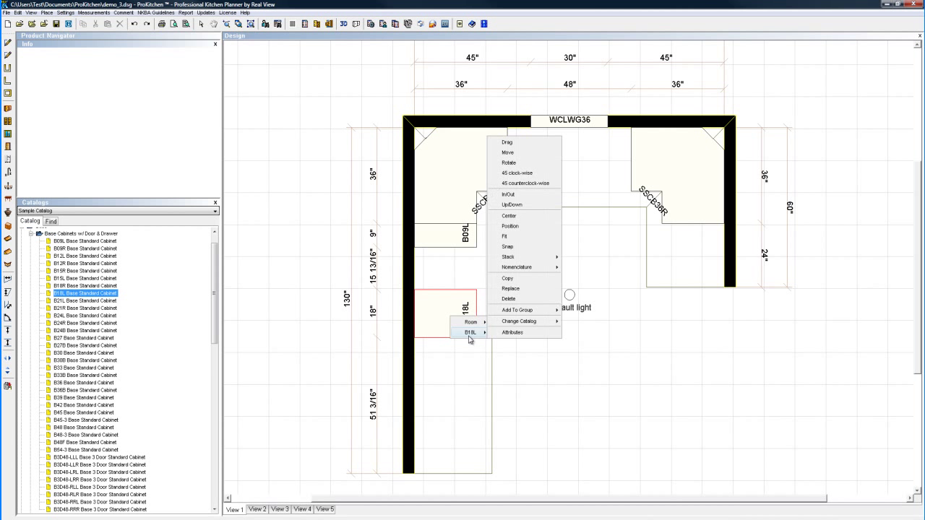
pyautogui.click(520, 227)
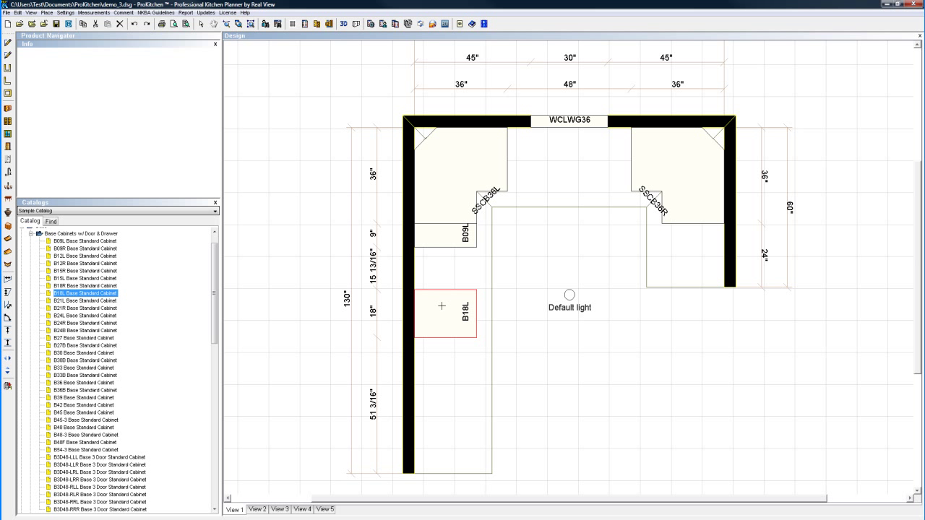
pyautogui.click(436, 241)
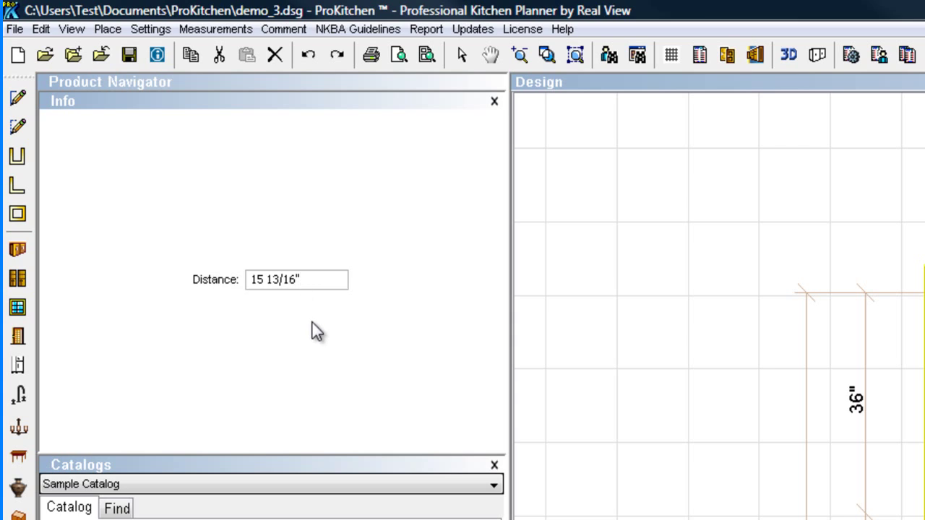
pyautogui.press('BackSpace')
pyautogui.press('BackSpace')
pyautogui.press('BackSpace')
pyautogui.press('BackSpace')
pyautogui.press('BackSpace')
pyautogui.press('BackSpace')
pyautogui.press('BackSpace')
pyautogui.press('BackSpace')
pyautogui.press('BackSpace')
pyautogui.write('30')
pyautogui.press('Return')
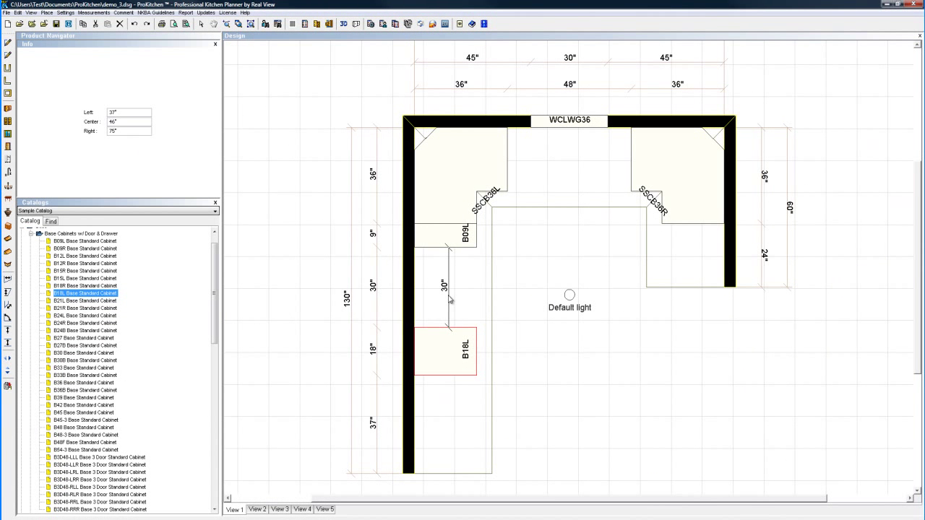
# Step: Fit B18L to its space and drag it back against the left wall
pyautogui.rightClick(438, 358)
pyautogui.moveTo(460, 370)
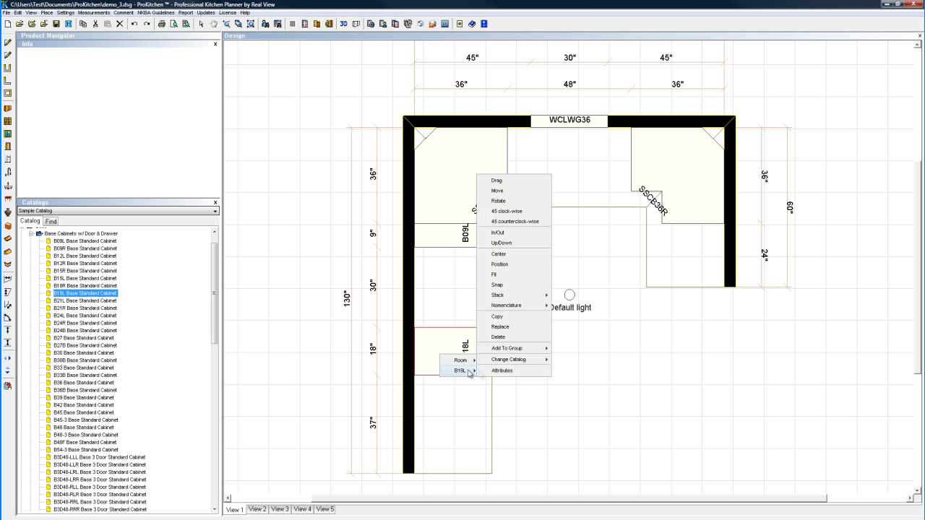
pyautogui.click(505, 274)
pyautogui.rightClick(460, 357)
pyautogui.moveTo(475, 369)
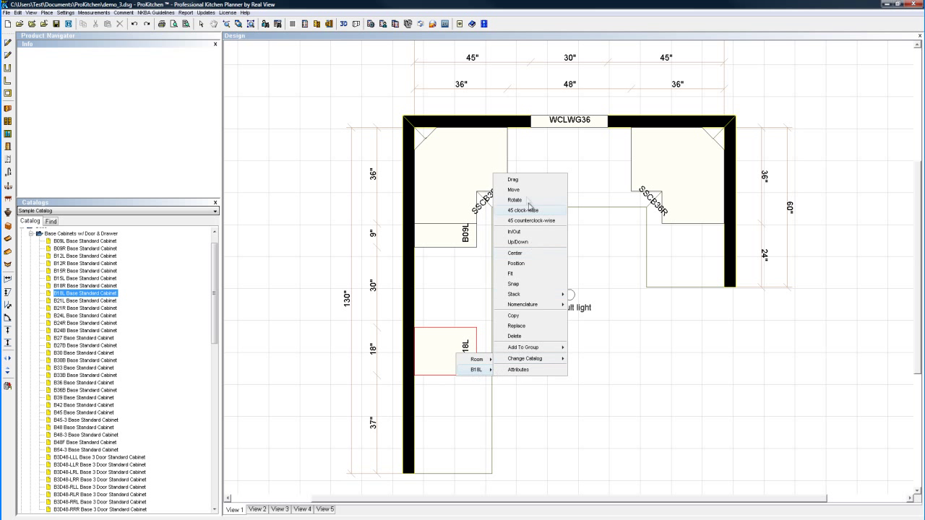
pyautogui.click(513, 178)
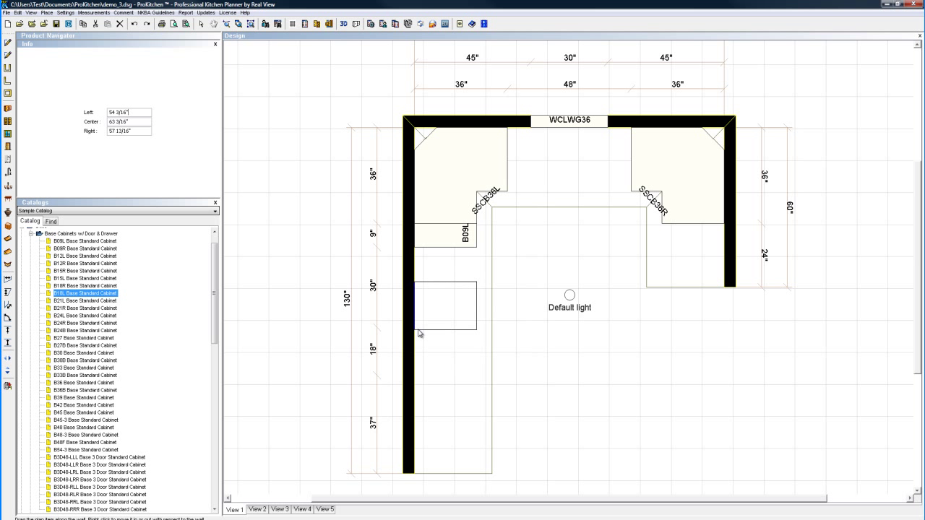
pyautogui.click(417, 332)
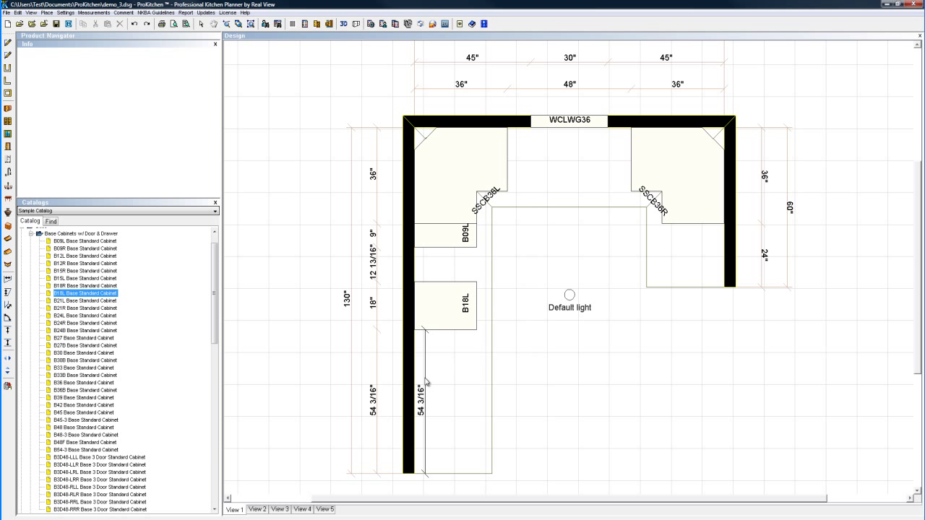
# Step: Position B18L 16" below B09L, leaving 51" beneath it
pyautogui.rightClick(448, 309)
pyautogui.moveTo(478, 323)
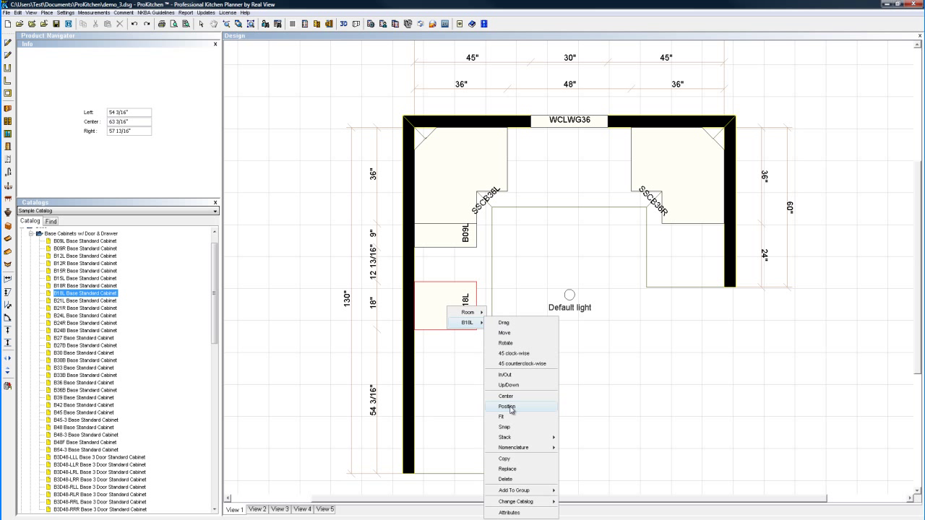
pyautogui.click(473, 348)
pyautogui.click(435, 242)
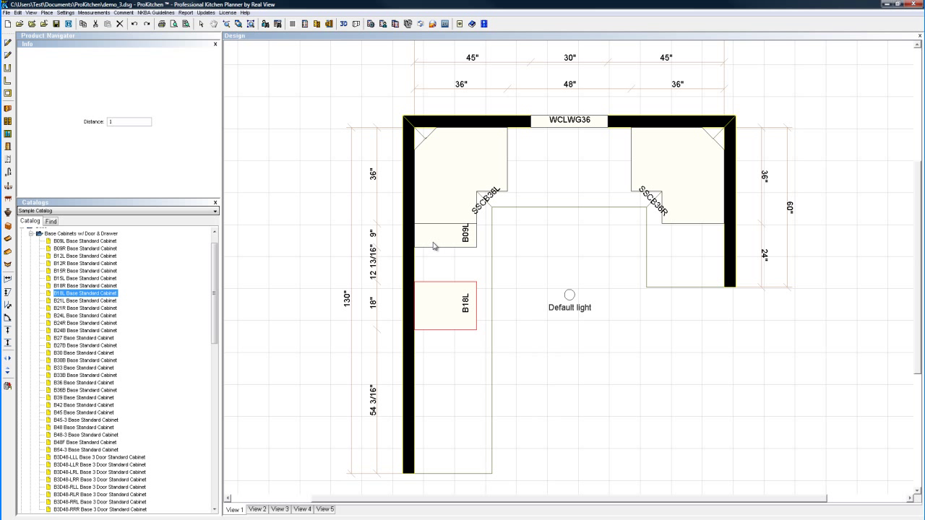
pyautogui.press('Return')
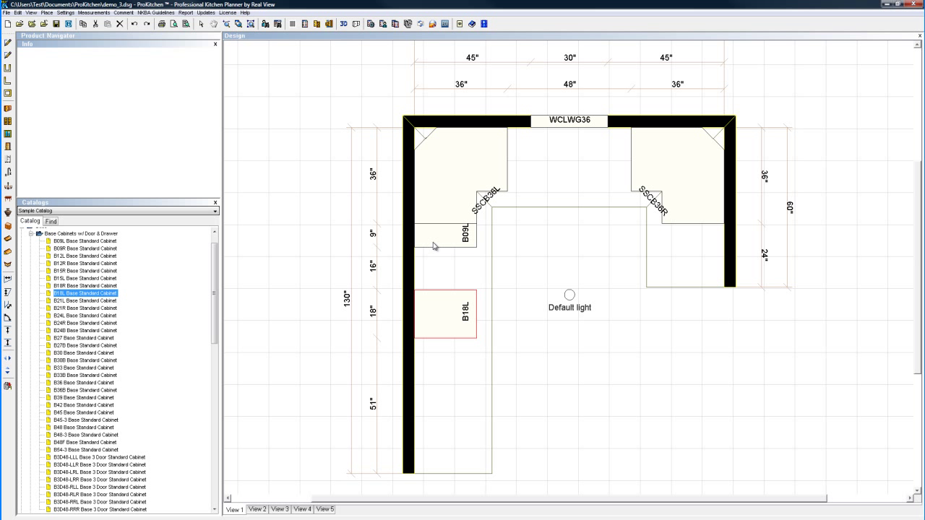
pyautogui.click(433, 245)
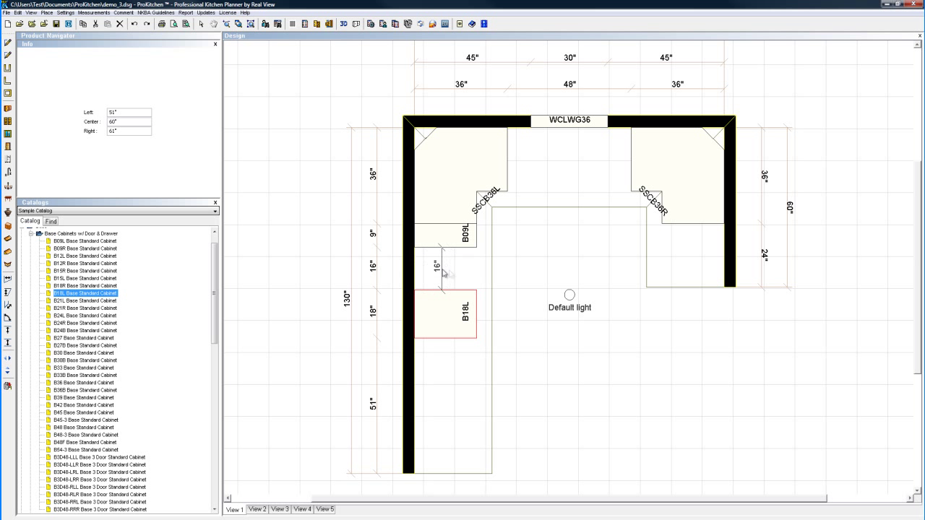
# Step: Copy the B18L cabinet and set the copy down on the open floor
pyautogui.rightClick(448, 315)
pyautogui.moveTo(476, 332)
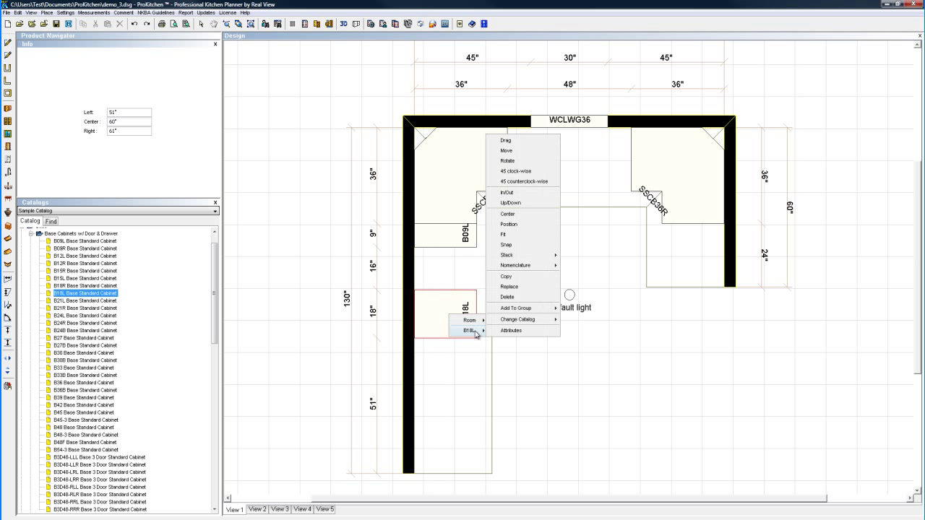
pyautogui.click(509, 276)
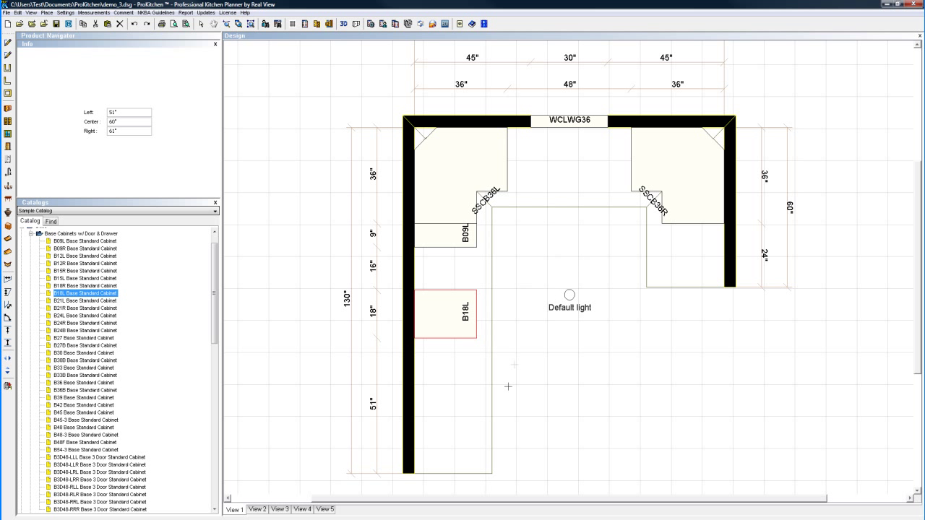
pyautogui.click(465, 423)
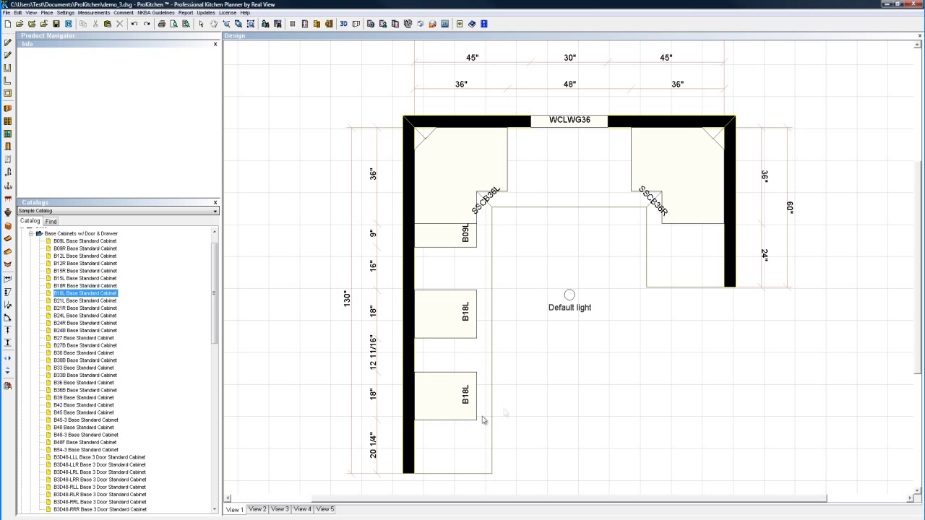
pyautogui.rightClick(443, 394)
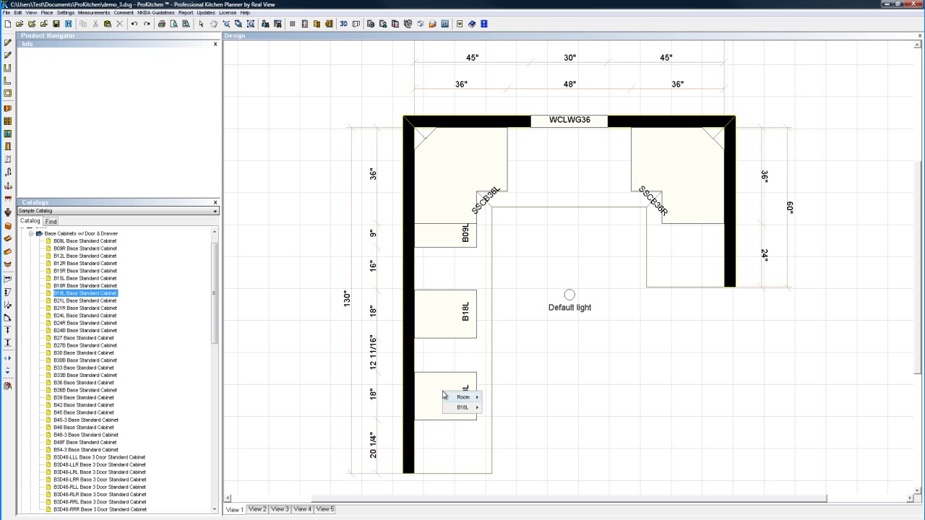
pyautogui.moveTo(463, 406)
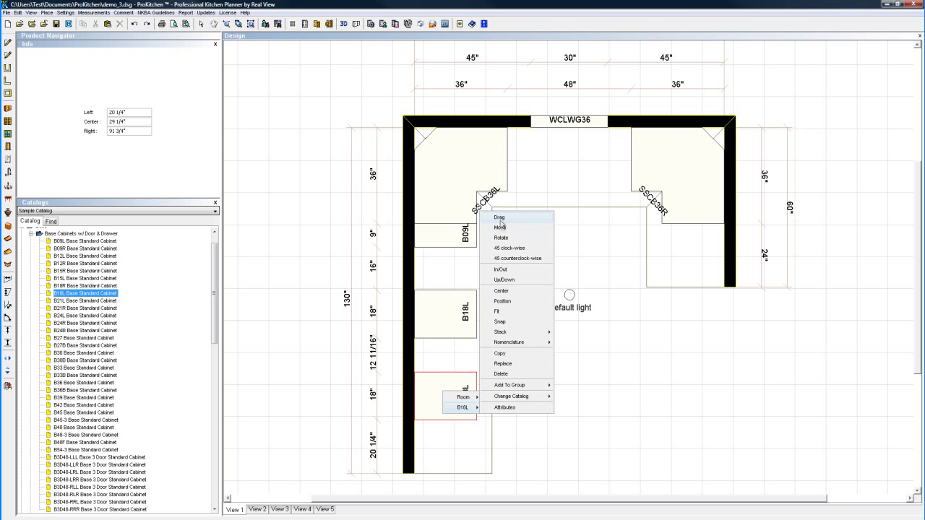
pyautogui.click(499, 226)
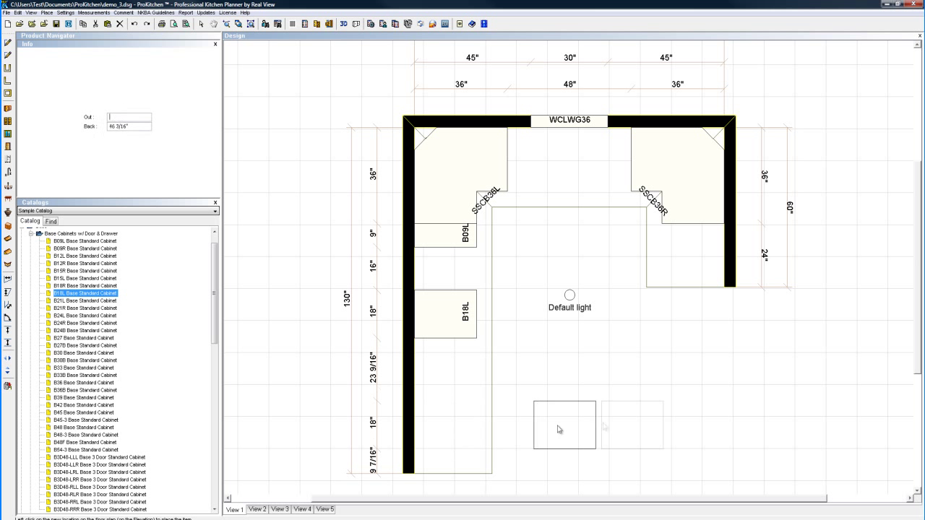
pyautogui.click(711, 403)
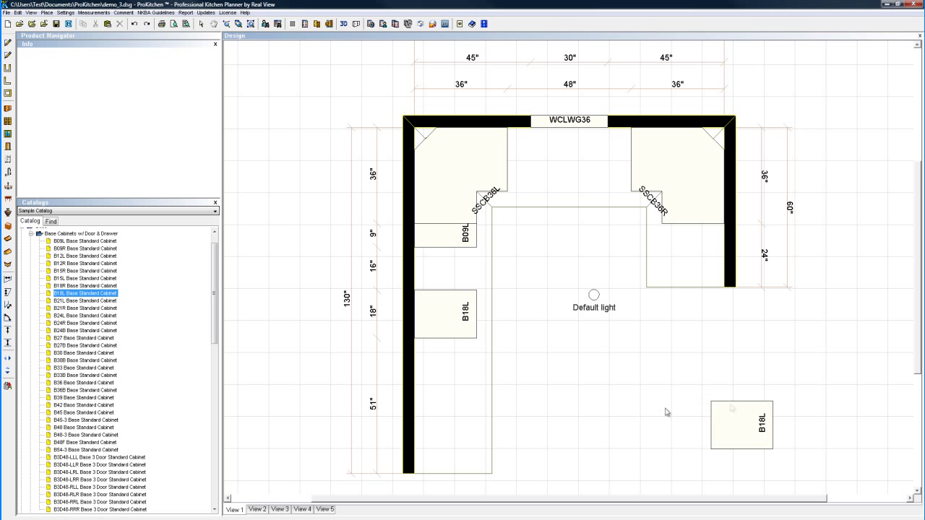
# Step: Move the B18L copy onto the left wall just below the first B18L
pyautogui.rightClick(743, 446)
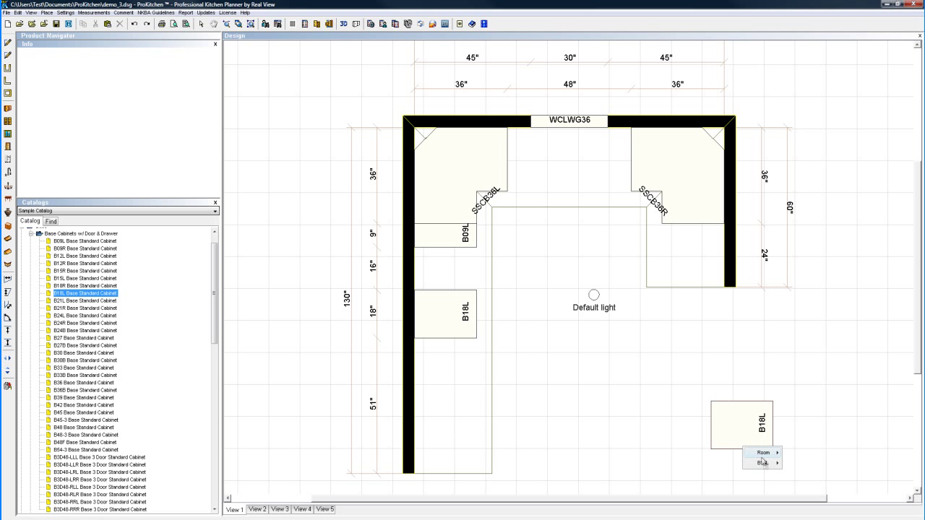
pyautogui.moveTo(764, 466)
pyautogui.click(799, 283)
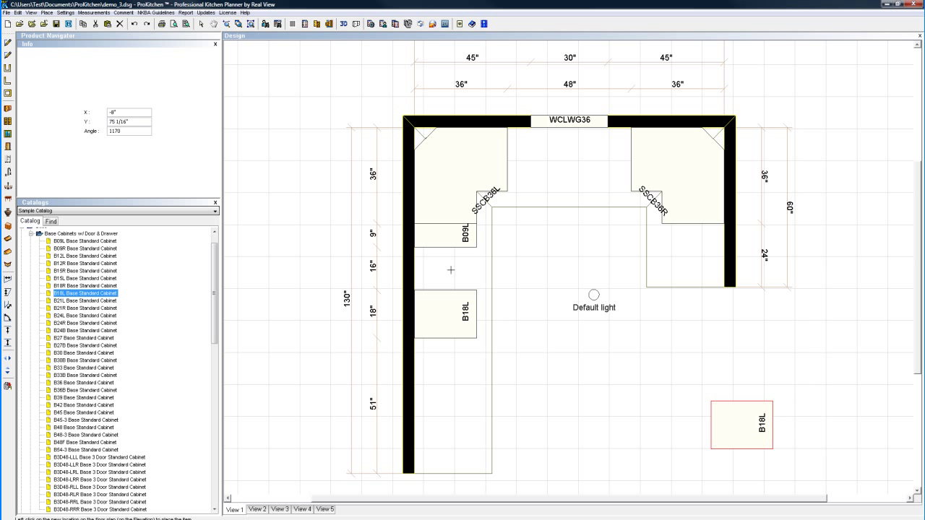
pyautogui.click(456, 347)
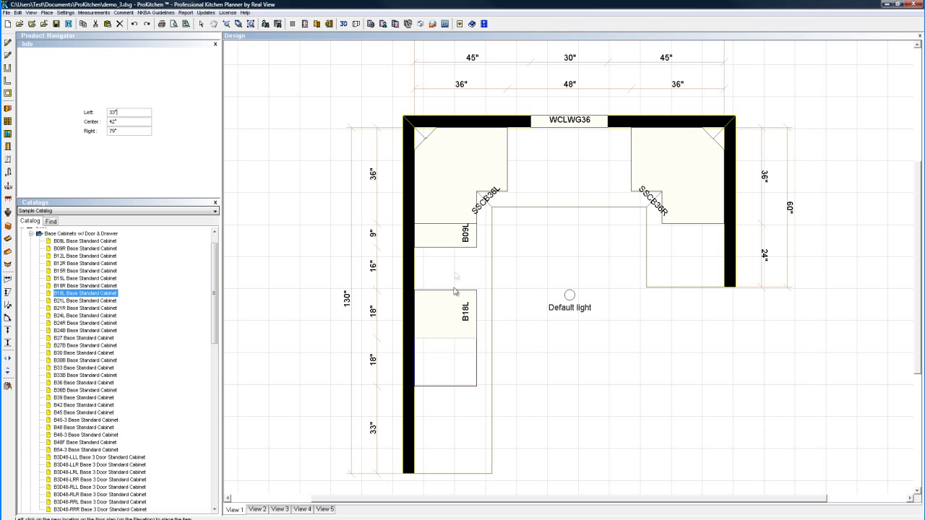
pyautogui.click(450, 349)
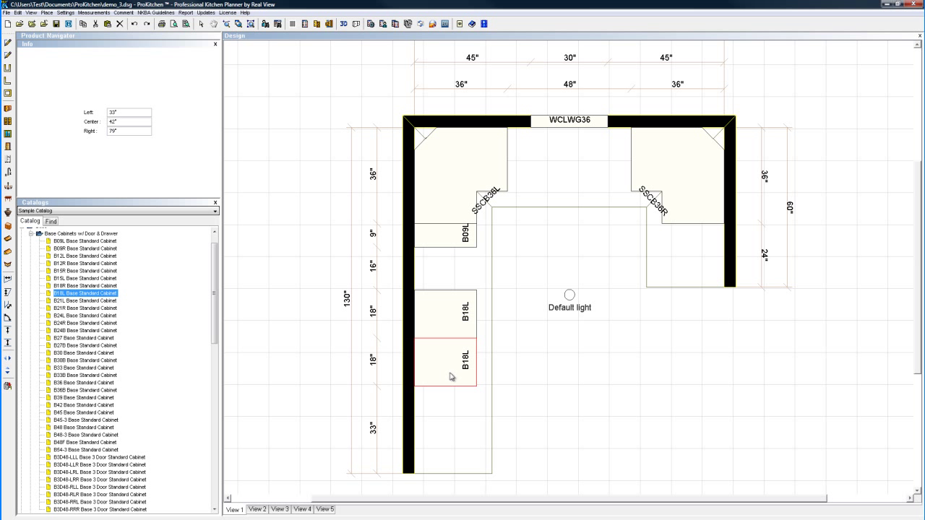
# Step: Fit the B18L copy into the gap below B09L
pyautogui.rightClick(449, 376)
pyautogui.moveTo(470, 389)
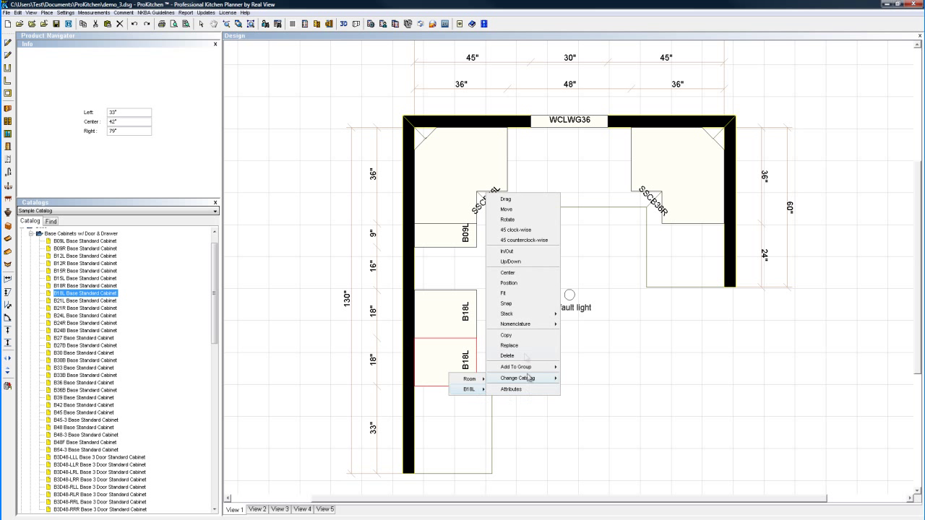
pyautogui.click(508, 291)
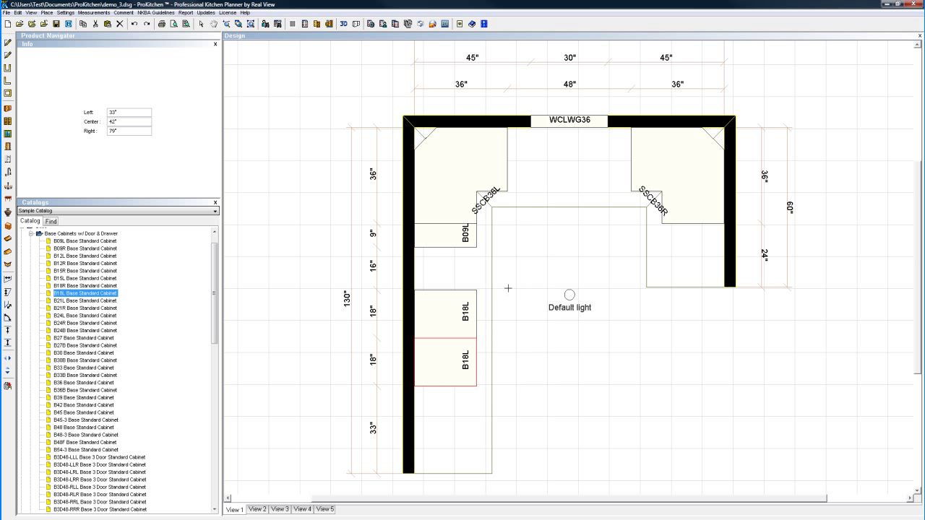
pyautogui.click(440, 269)
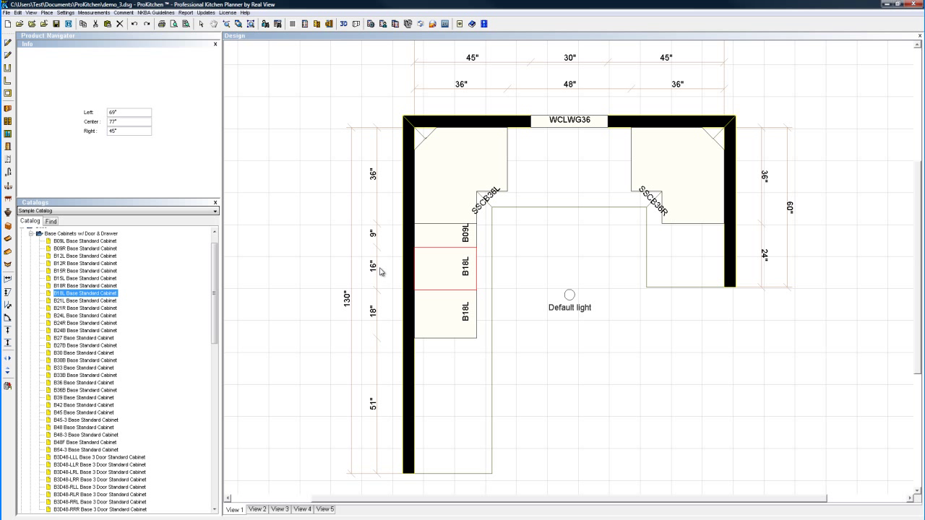
pyautogui.click(565, 365)
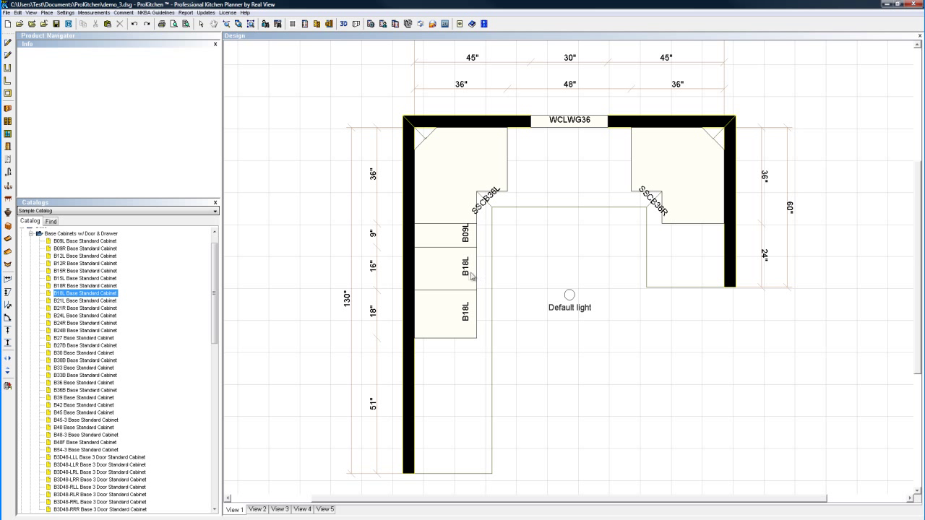